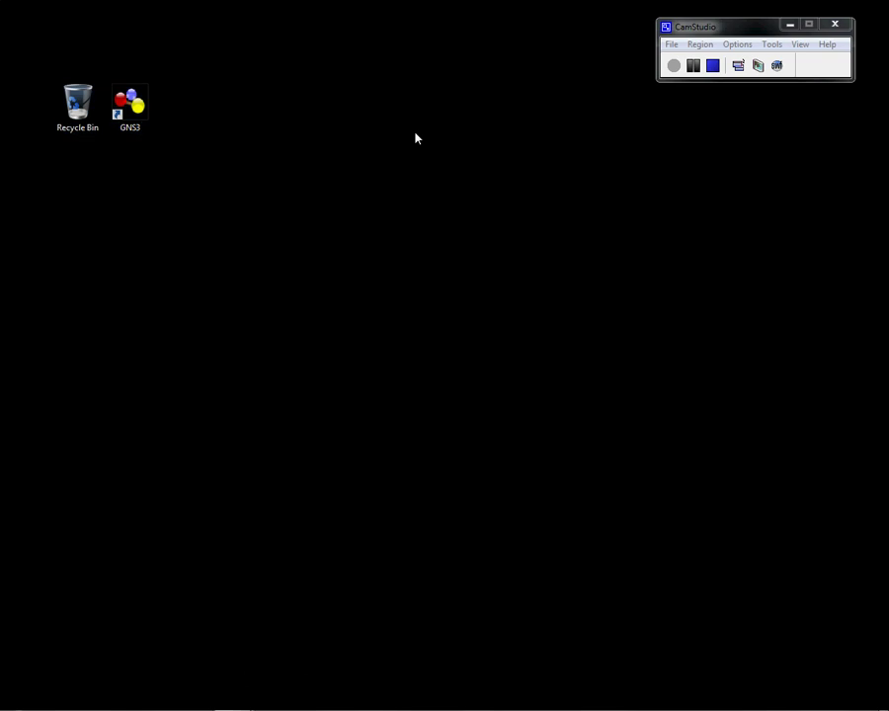
# Step: Copy IPS-K9-cd-11-a-60-6-E3.iso from the Downloads folder
pyautogui.click(131, 119)
pyautogui.click(137, 697)
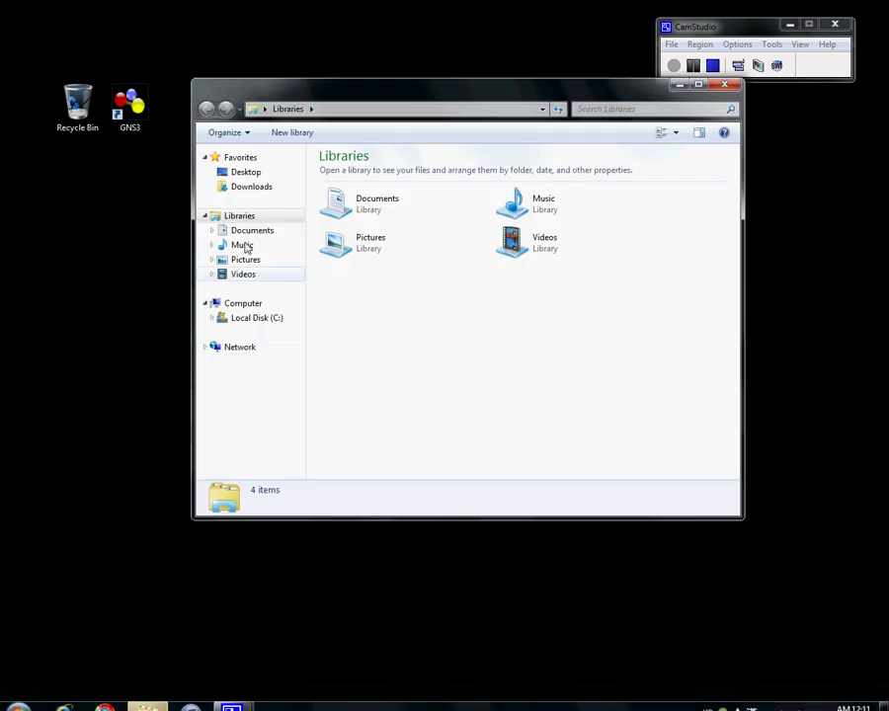
pyautogui.click(251, 186)
pyautogui.click(379, 192)
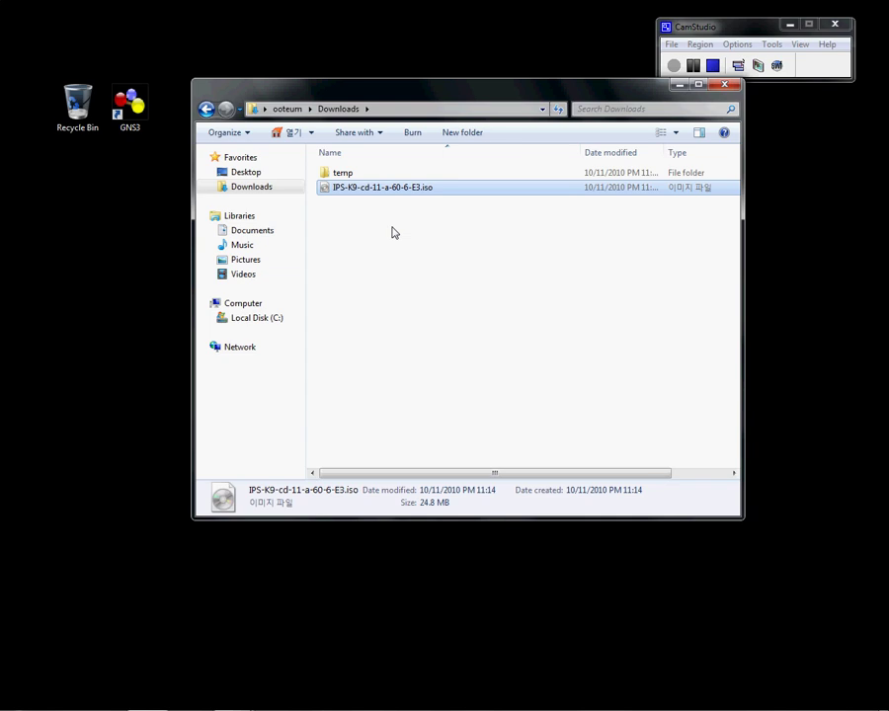
pyautogui.click(392, 232)
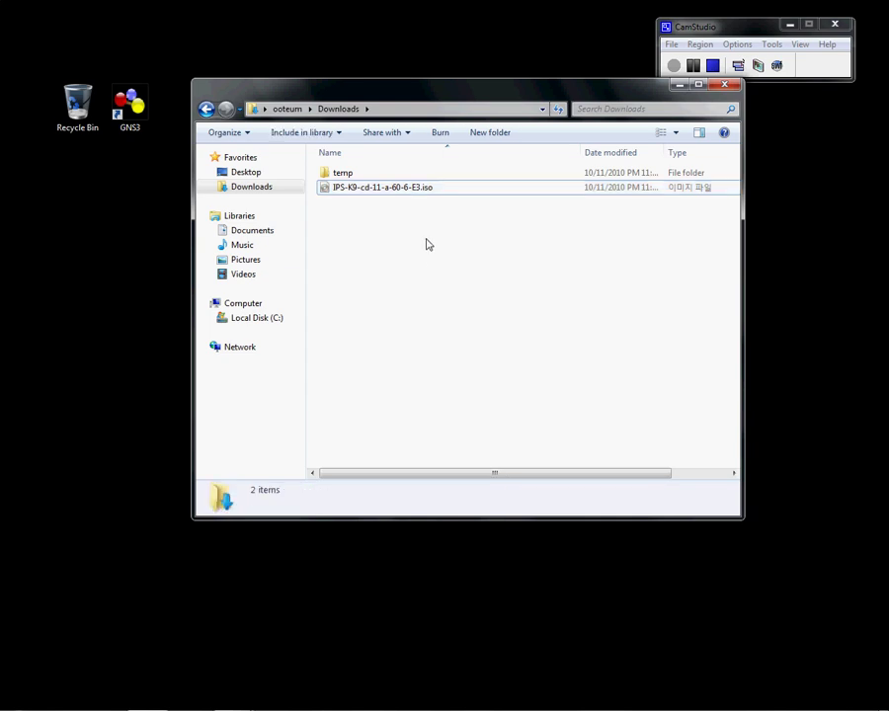
pyautogui.click(405, 189)
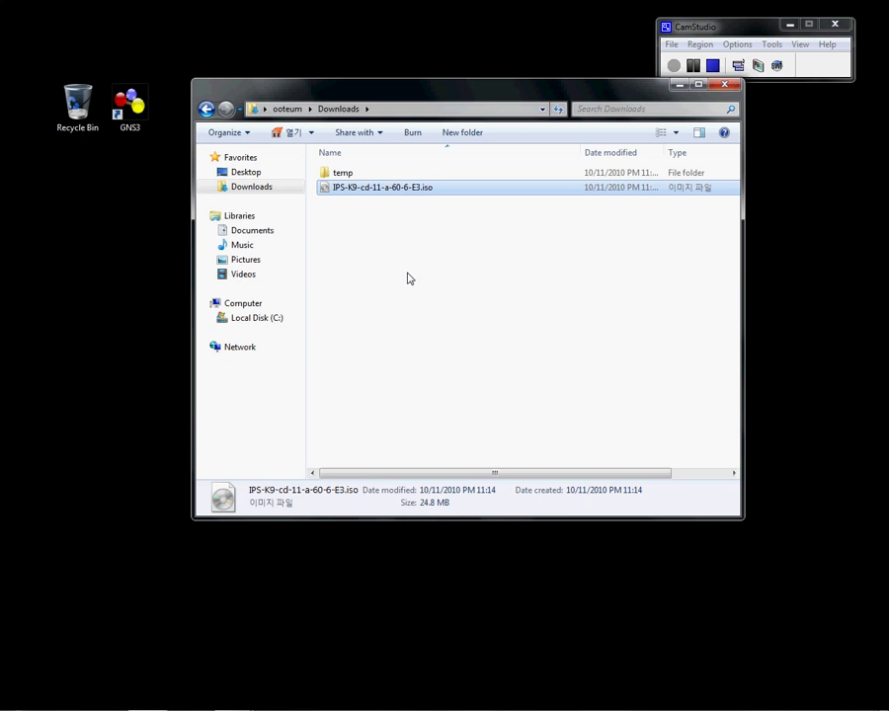
pyautogui.rightClick(385, 191)
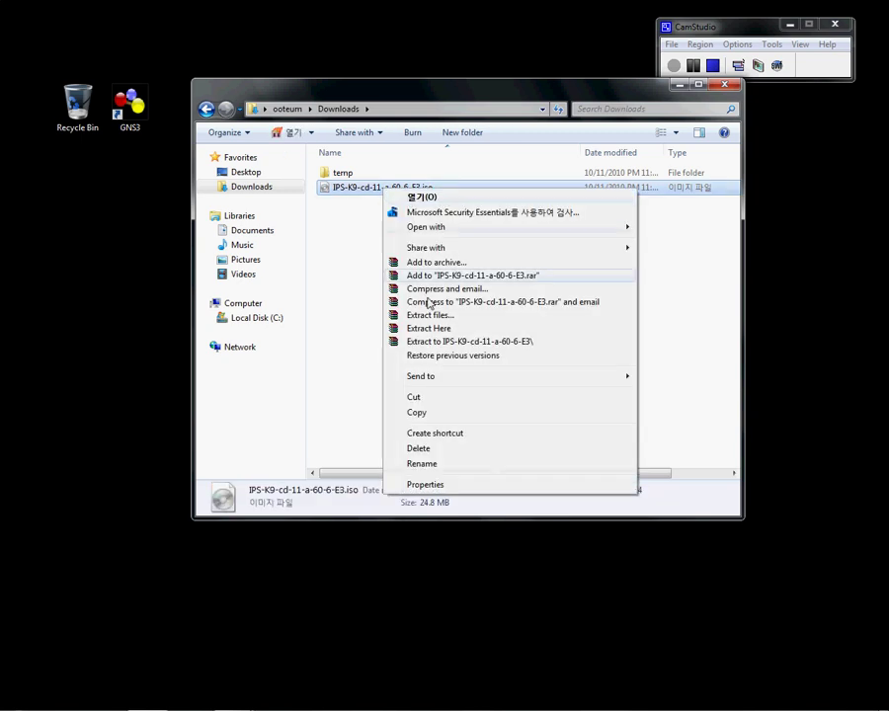
pyautogui.click(420, 413)
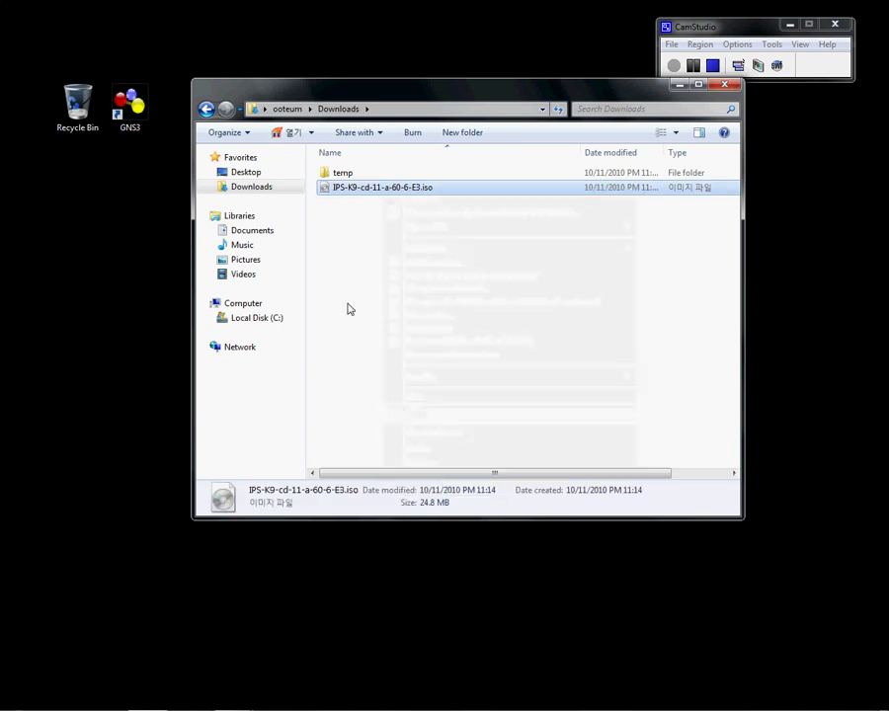
# Step: Paste the ISO into C:\Program Files (x86)\GNS3, granting administrator permission
pyautogui.click(245, 319)
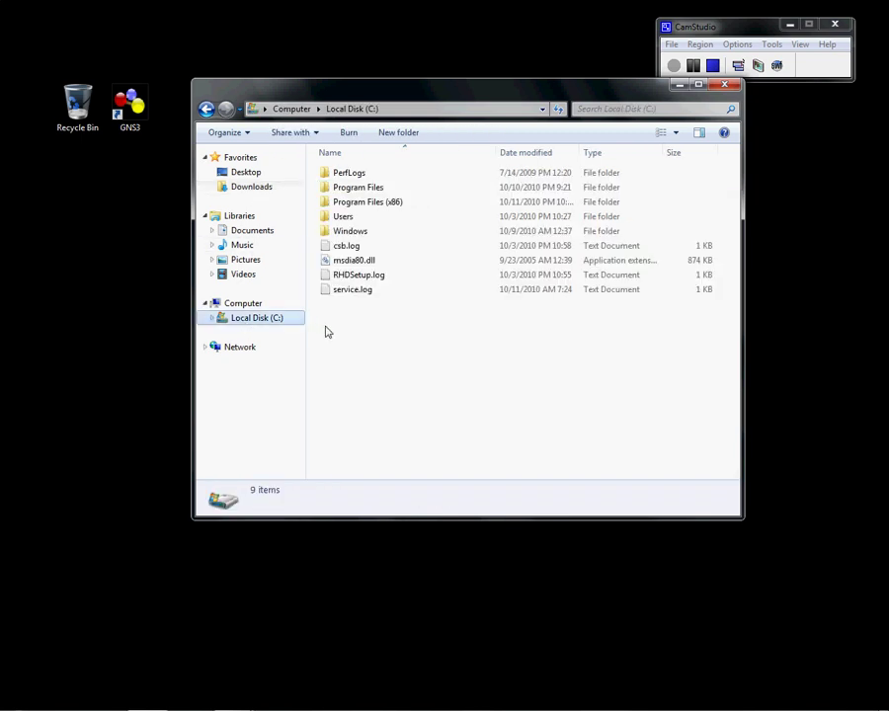
pyautogui.doubleClick(365, 203)
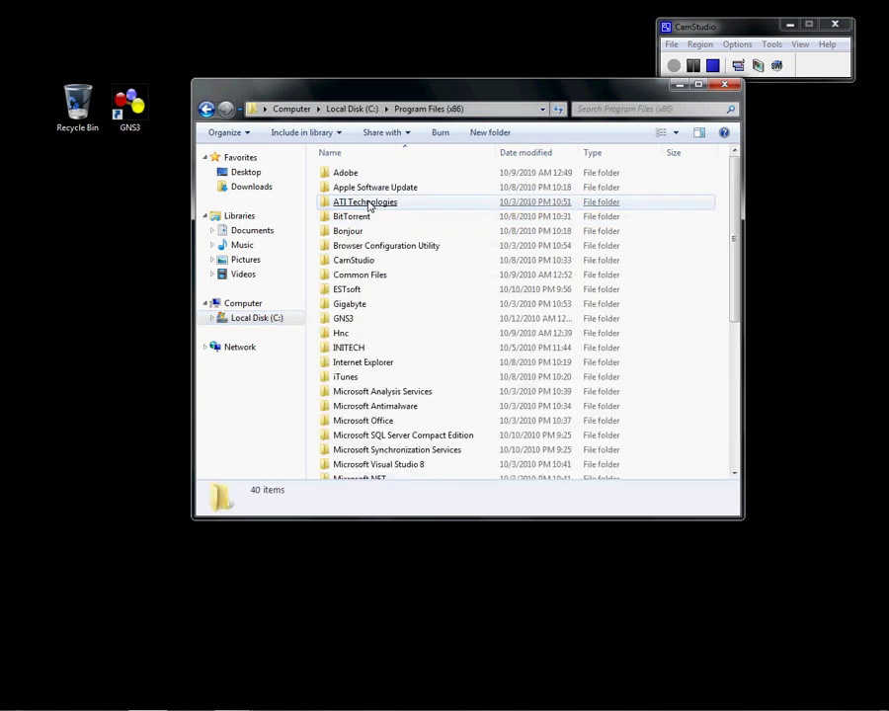
pyautogui.doubleClick(362, 319)
pyautogui.click(360, 318)
pyautogui.rightClick(452, 244)
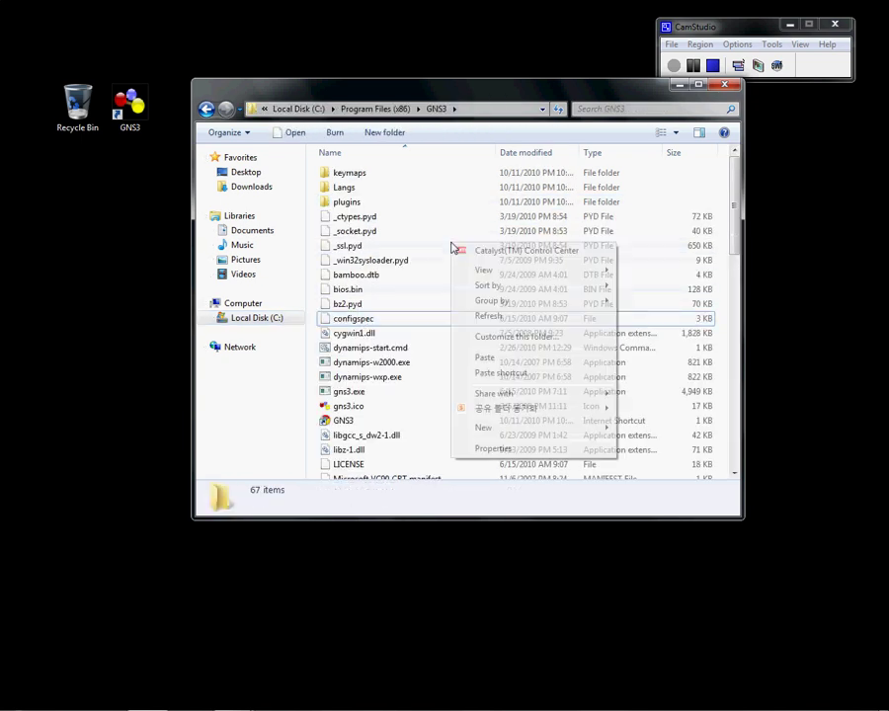
pyautogui.click(489, 357)
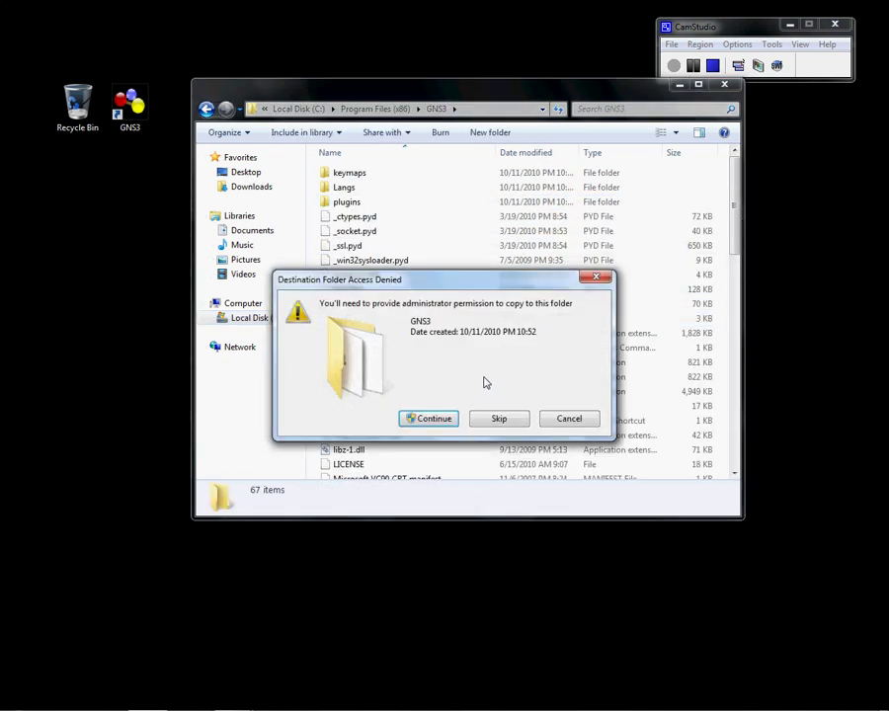
pyautogui.click(427, 418)
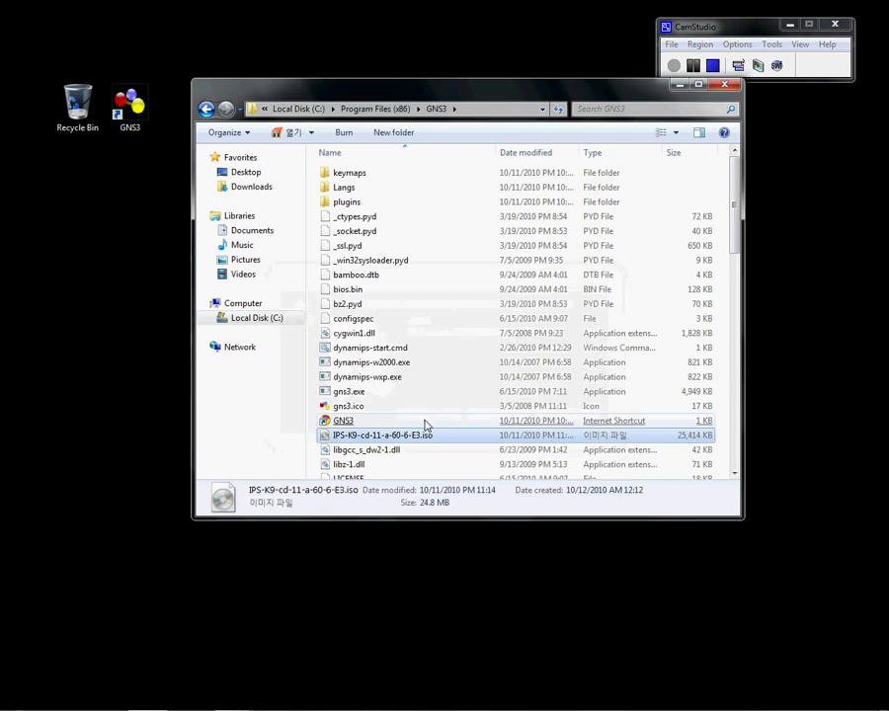
pyautogui.click(375, 447)
pyautogui.click(375, 435)
pyautogui.click(61, 670)
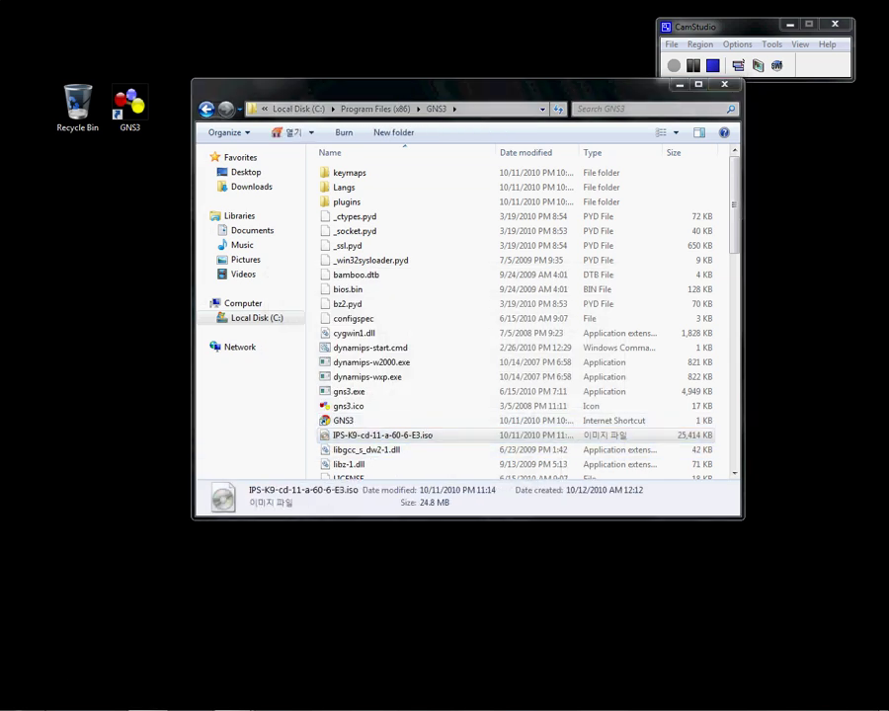
pyautogui.click(17, 696)
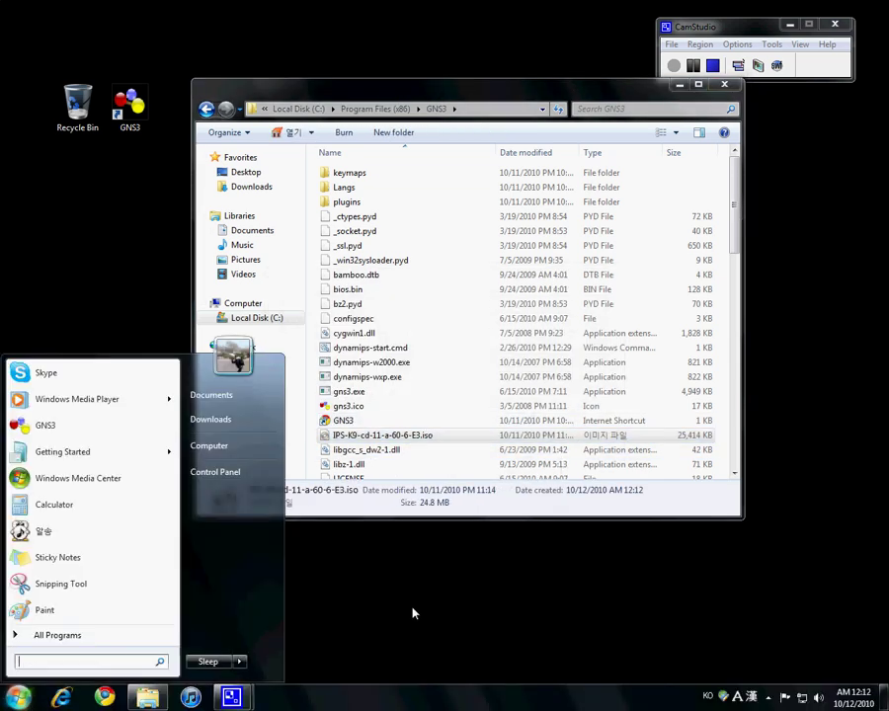
# Step: Launch cmd.exe as administrator and place its window at the screen's upper left
pyautogui.write('cmd')
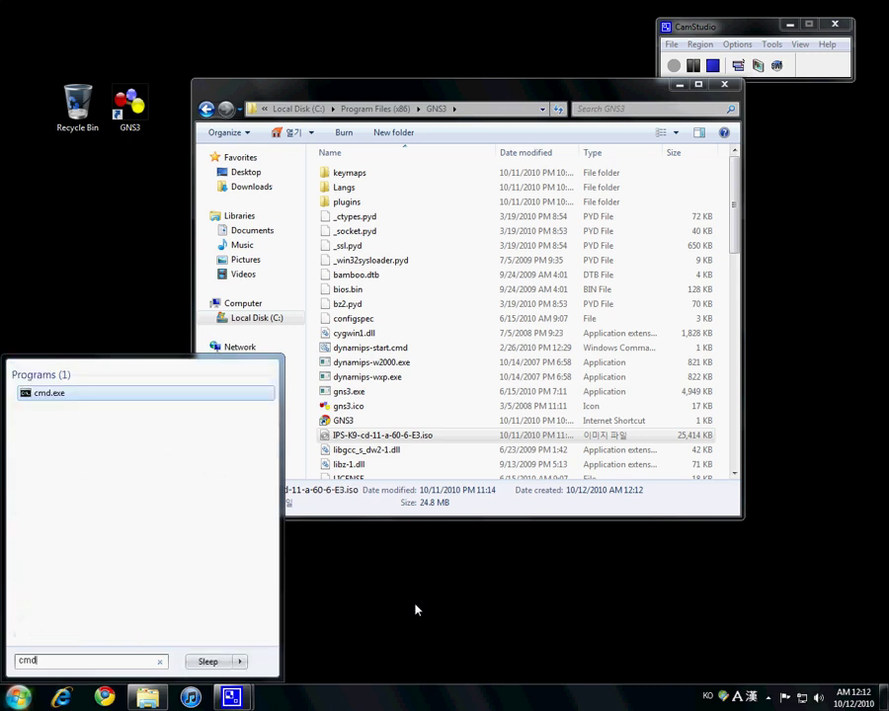
pyautogui.rightClick(60, 398)
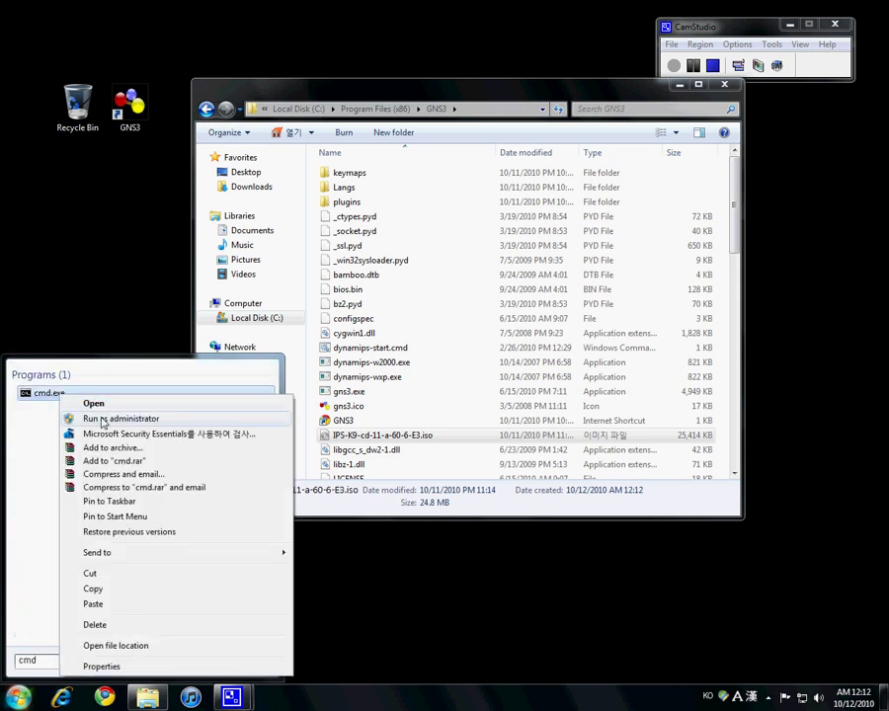
pyautogui.click(102, 420)
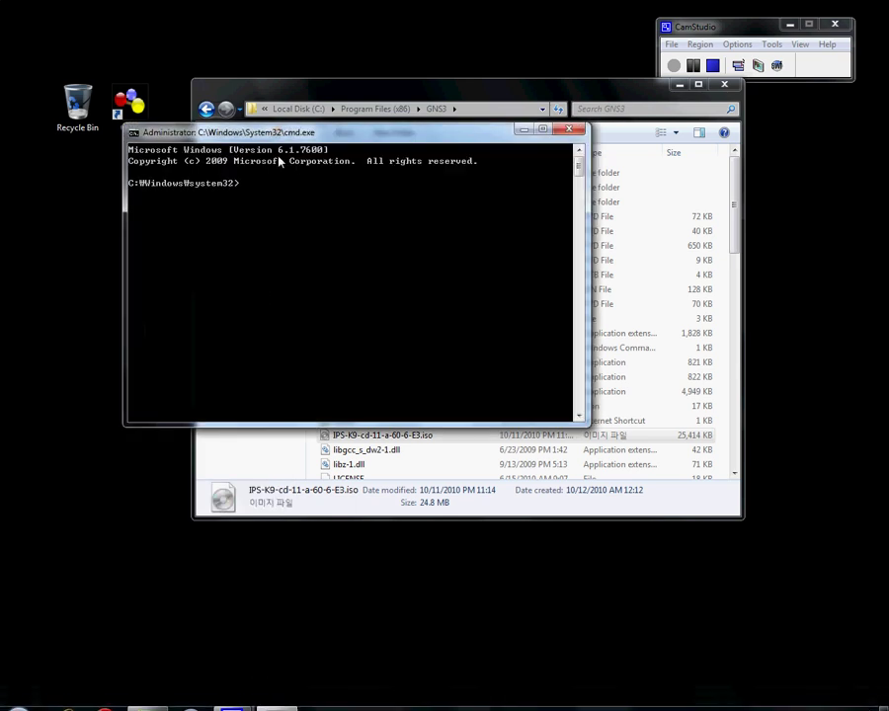
pyautogui.moveTo(282, 99); pyautogui.dragTo(203, 32)
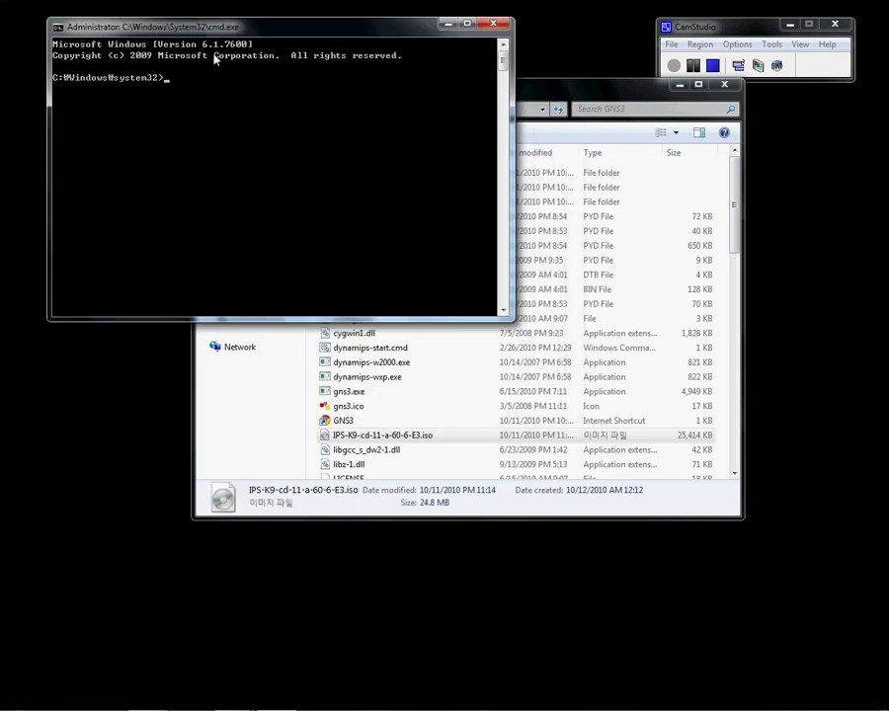
# Step: Change directory to C:\Program Files (x86)\GNS3 and clear the console with cls
pyautogui.write('cd \\')
pyautogui.press('Return')
pyautogui.write('cd pr')
pyautogui.press('Tab')
pyautogui.press('Tab')
pyautogui.press('Return')
pyautogui.write('cd GNS3')
pyautogui.press('Return')
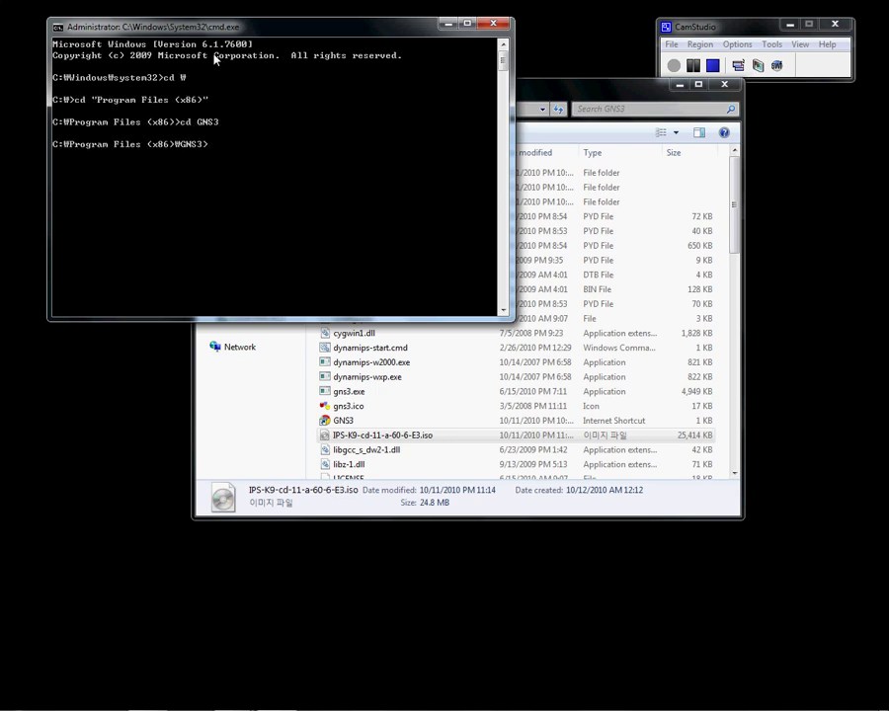
pyautogui.press('Return')
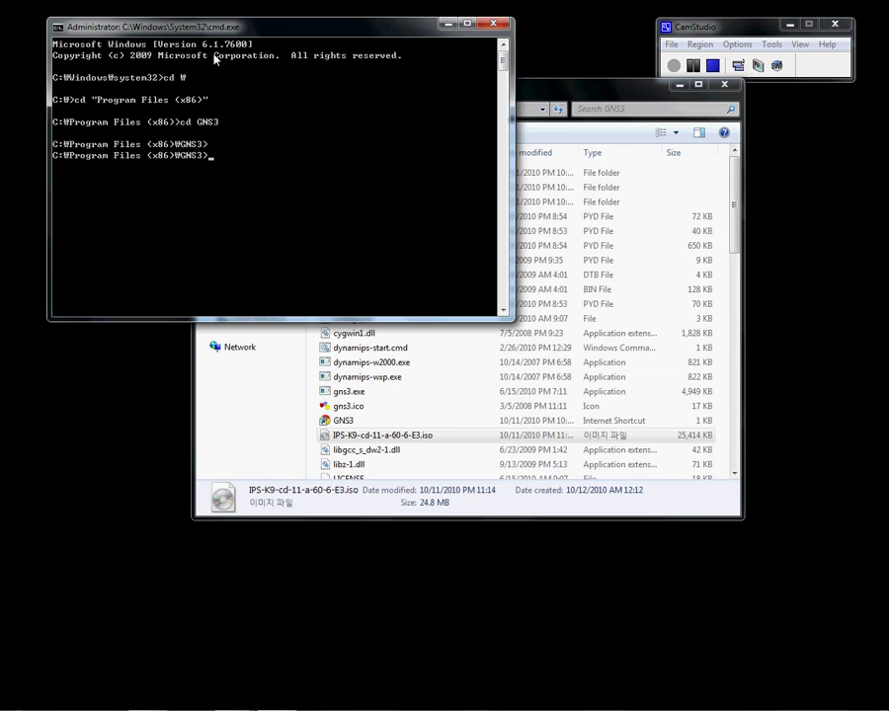
pyautogui.press('Return')
pyautogui.press('Return')
pyautogui.write('cls')
pyautogui.press('Return')
pyautogui.press('Return')
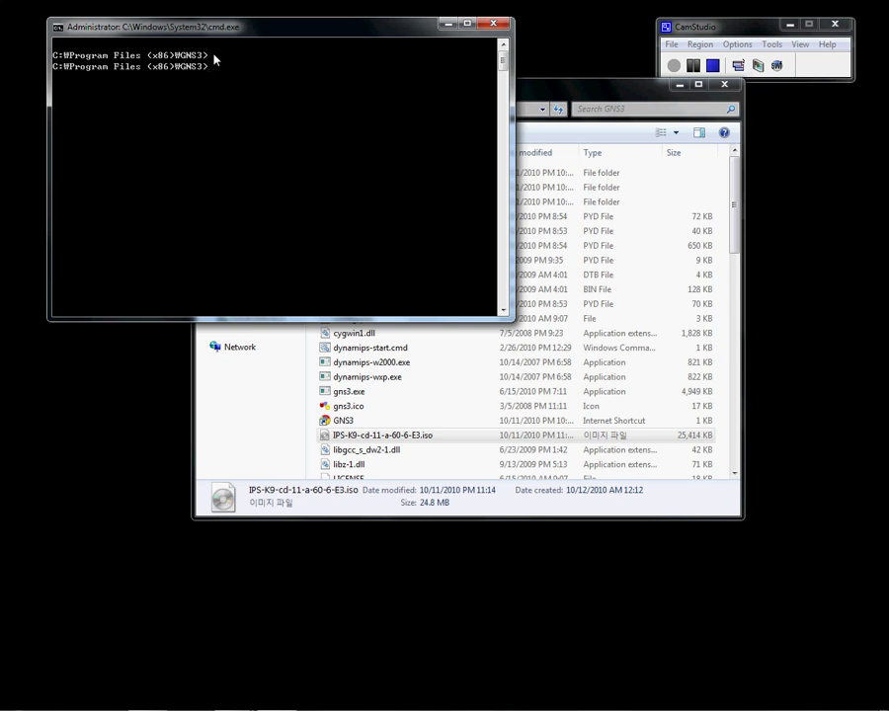
# Step: Use qemu-img.exe to create ips-disk1.img at 512M and ips-disk2.img at 4000M
pyautogui.write('qemu ')
pyautogui.write('img.exe create ips-disk1.img 512M')
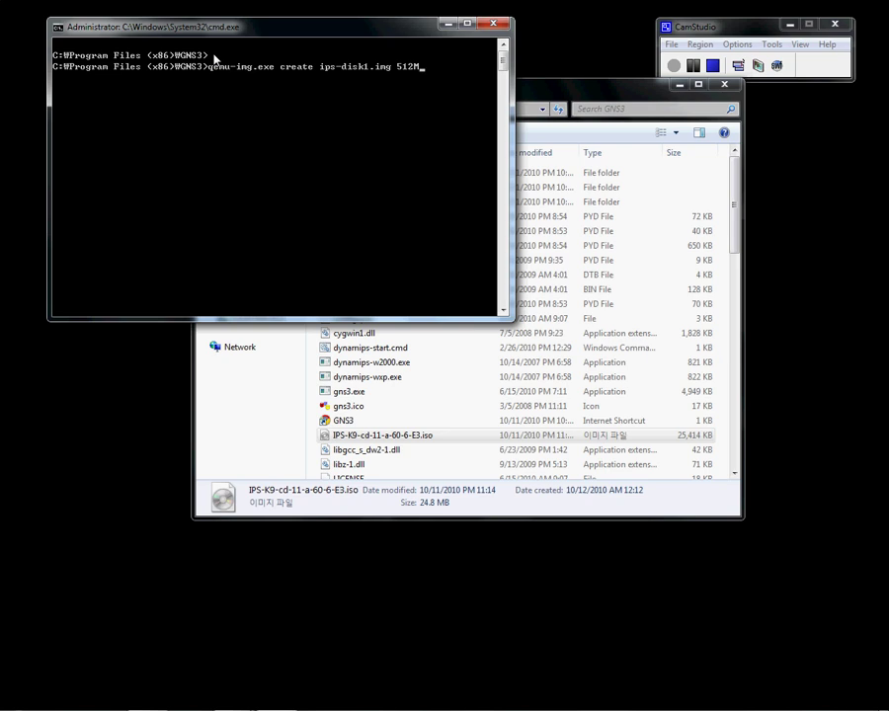
pyautogui.press('Return')
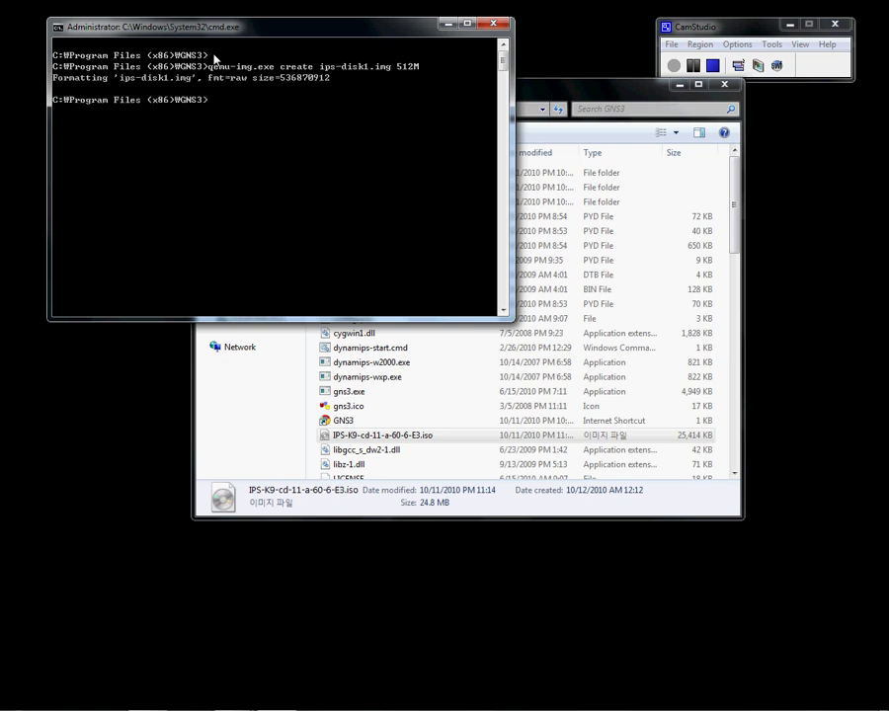
pyautogui.write('qemu-img.exe create')
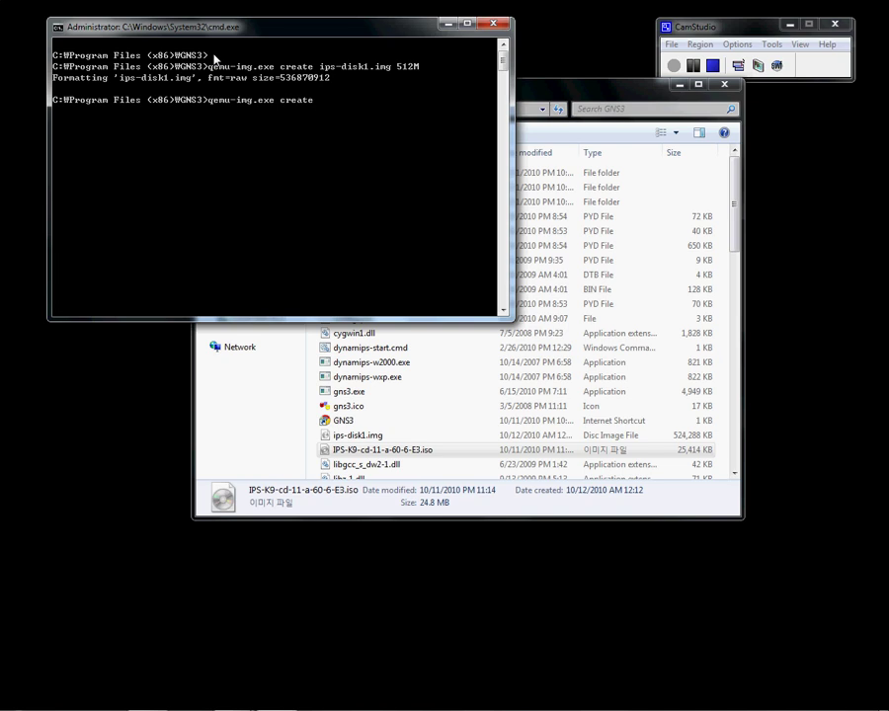
pyautogui.write(' ips-disk2.img 4000M')
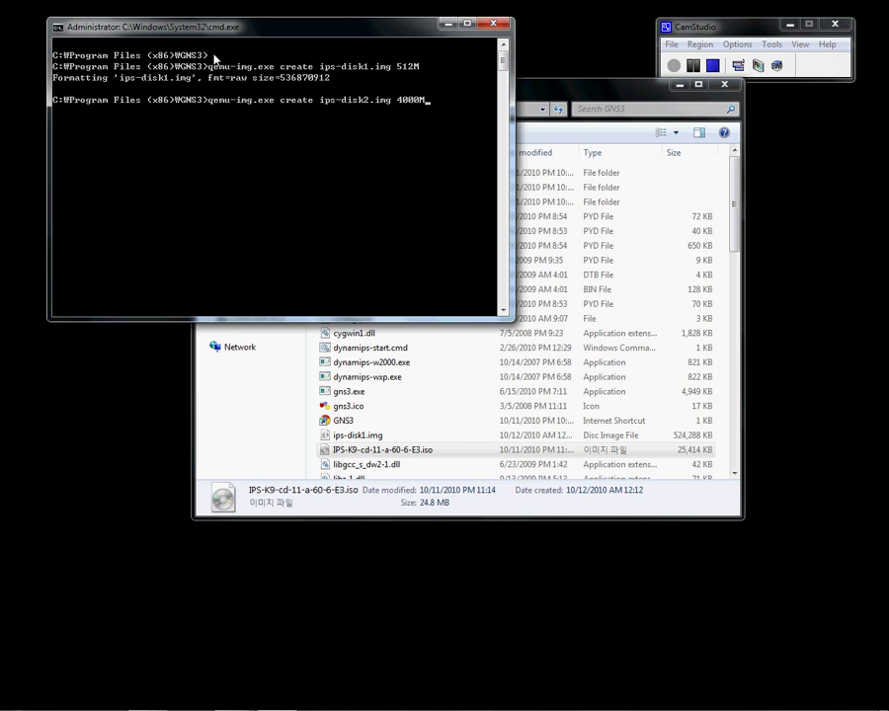
pyautogui.press('Return')
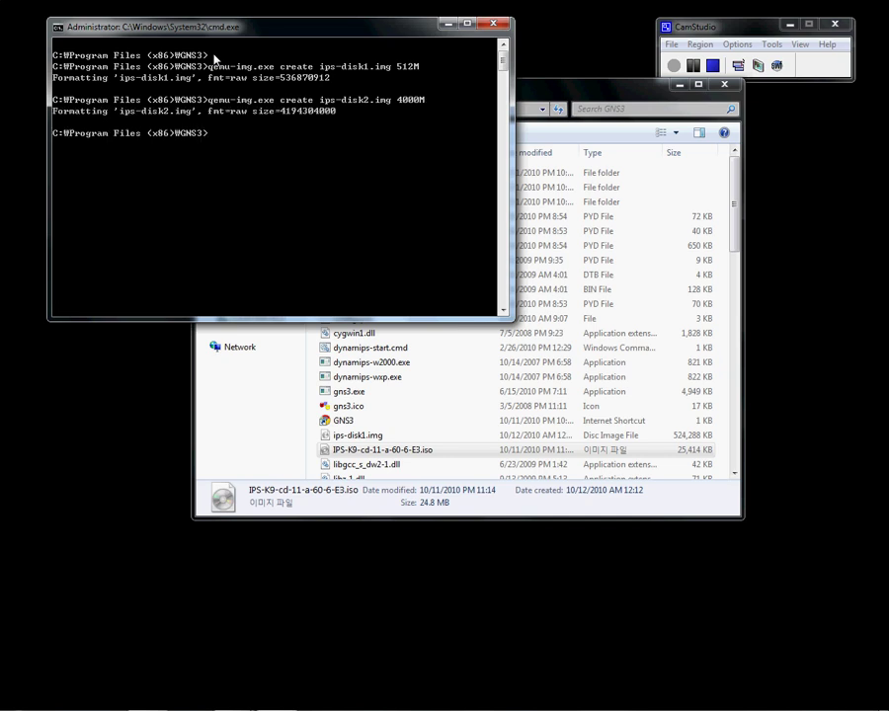
pyautogui.hotkey('alt', 'Tab')
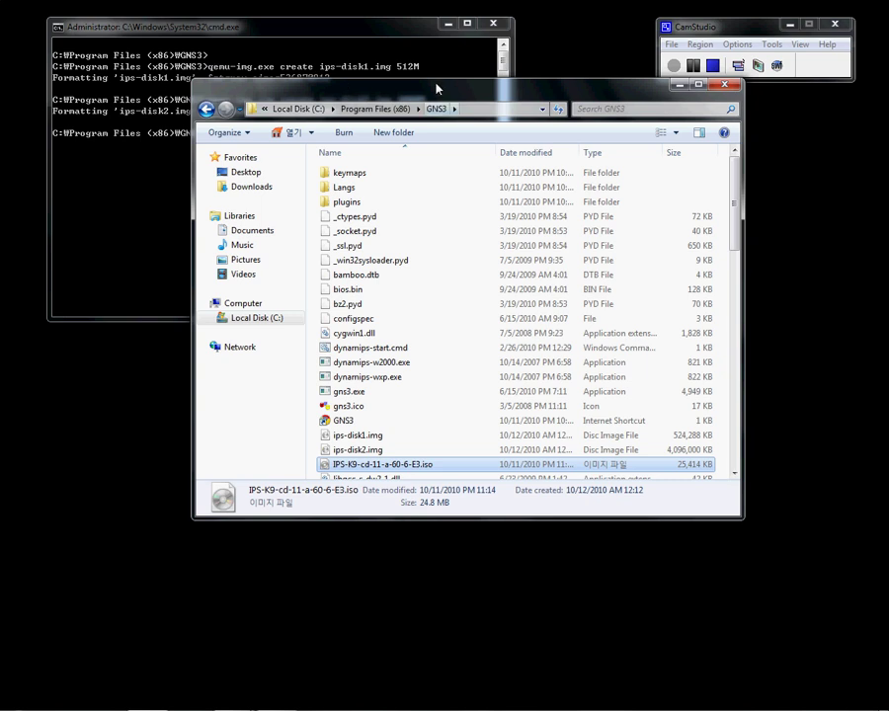
pyautogui.click(355, 435)
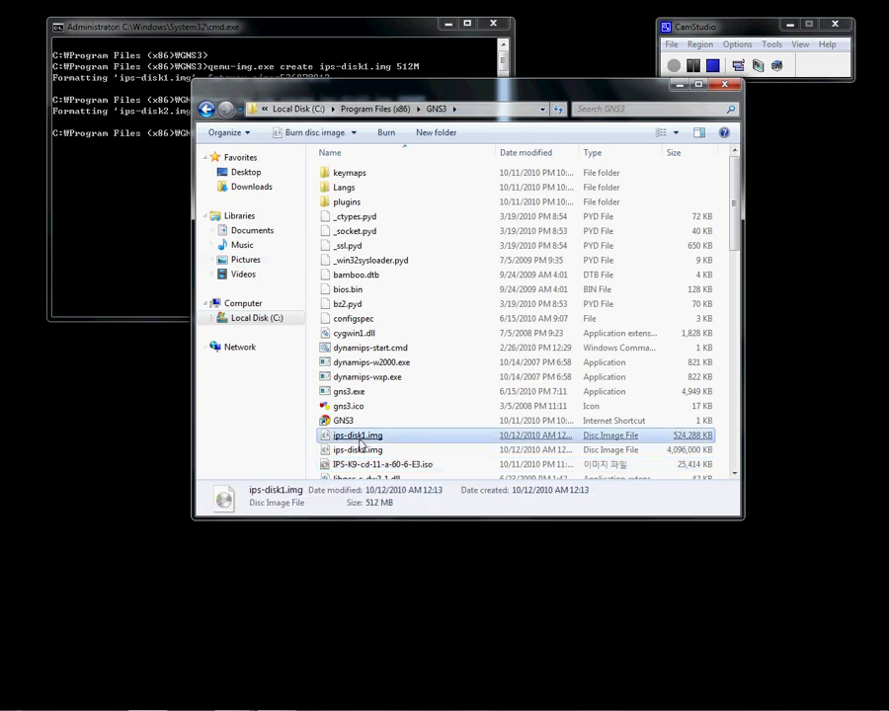
pyautogui.keyDown('shift'); pyautogui.click(360, 451); pyautogui.keyUp('shift')
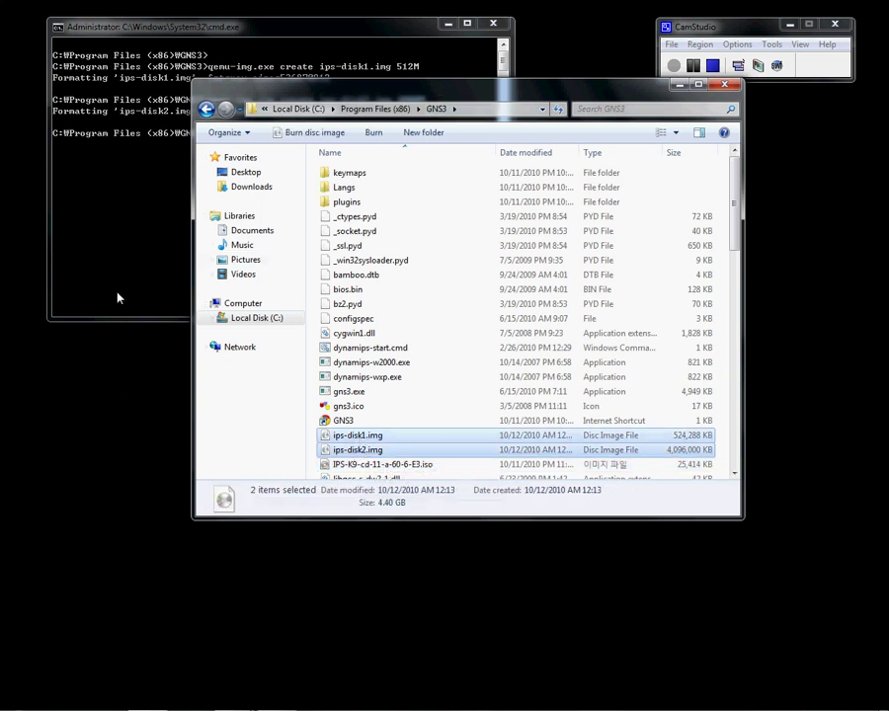
pyautogui.click(132, 222)
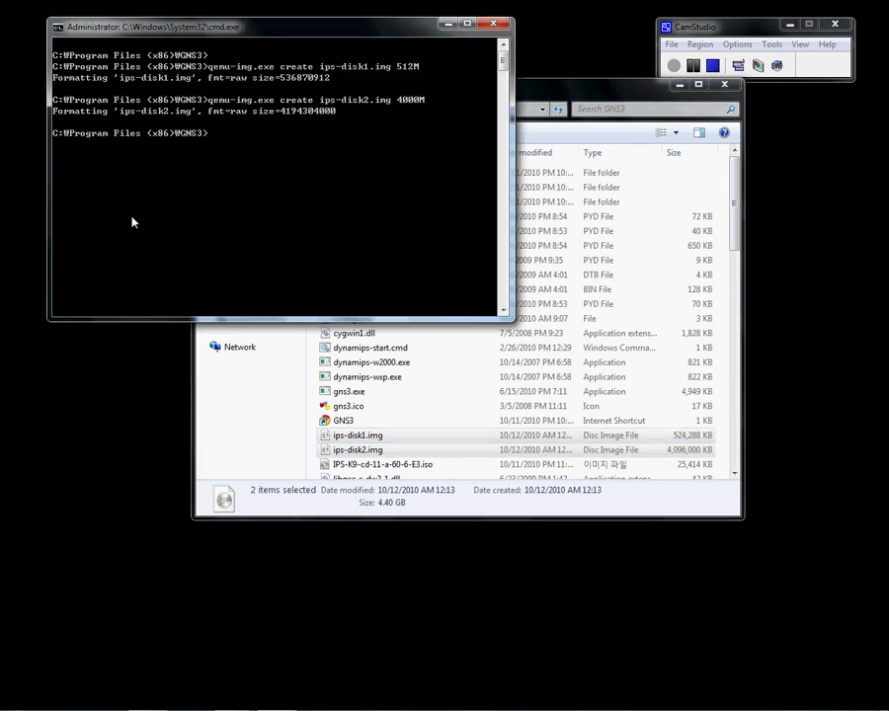
# Step: Run qemu.exe with -hda ips-disk1.img, -hdb ips-disk2.img, -m 1024 and -cdrom IPS-K9-cd-11-a-60-6-E3.iso
pyautogui.press('Return')
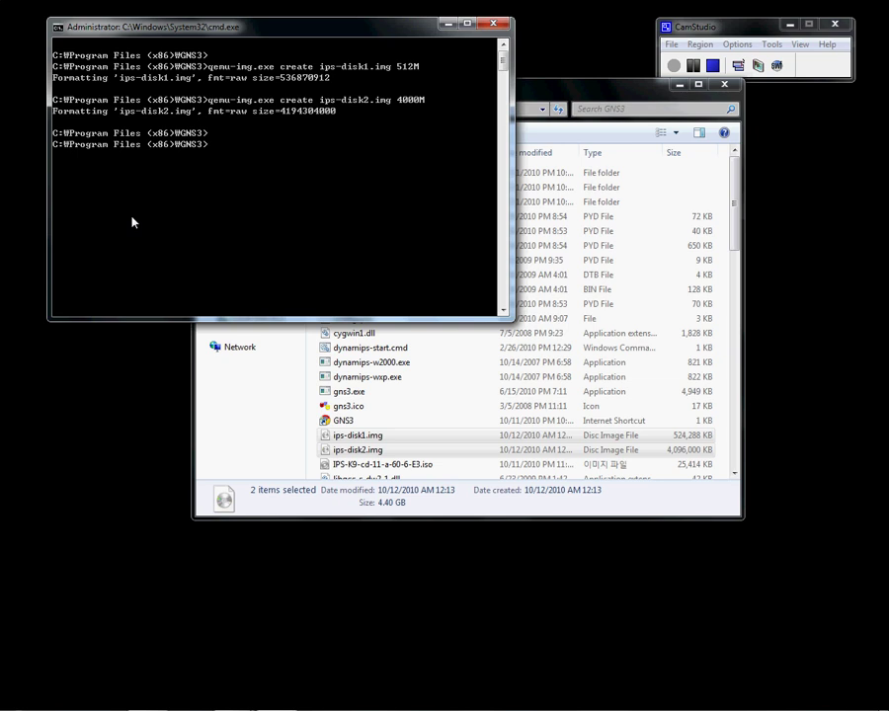
pyautogui.write('qemu.exe -hda ip')
pyautogui.press('Tab')
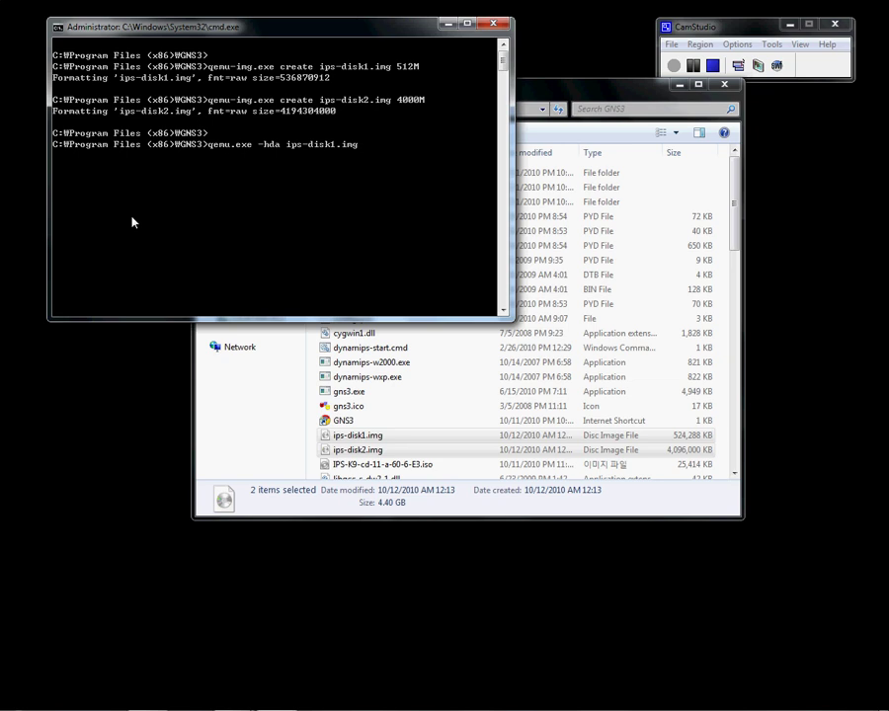
pyautogui.write('-hdb ips-')
pyautogui.press('Tab')
pyautogui.press('Tab')
pyautogui.write('-m 1024')
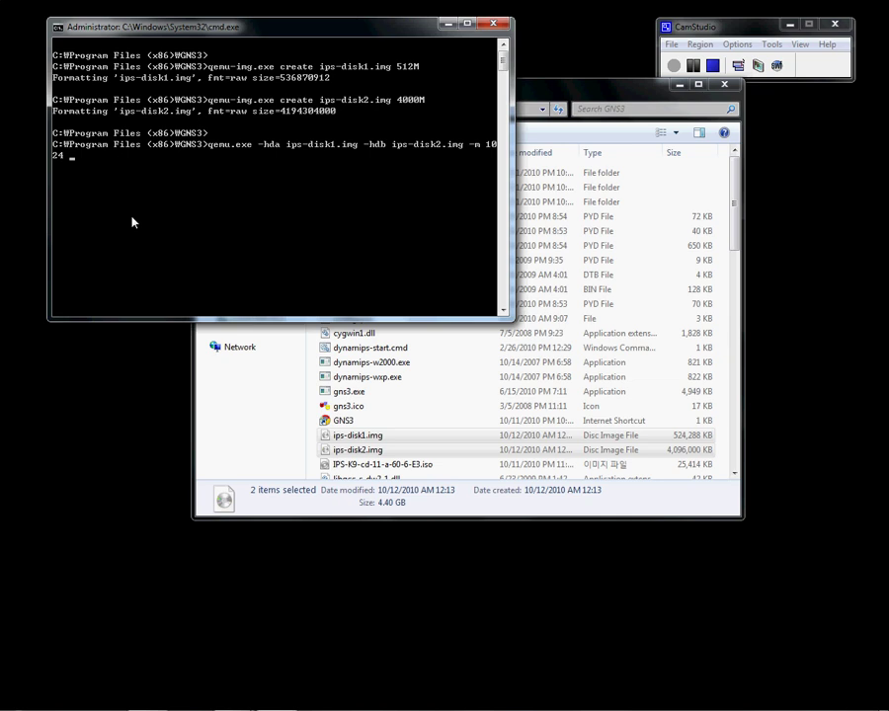
pyautogui.write(' -cdrom ips-k')
pyautogui.press('Tab')
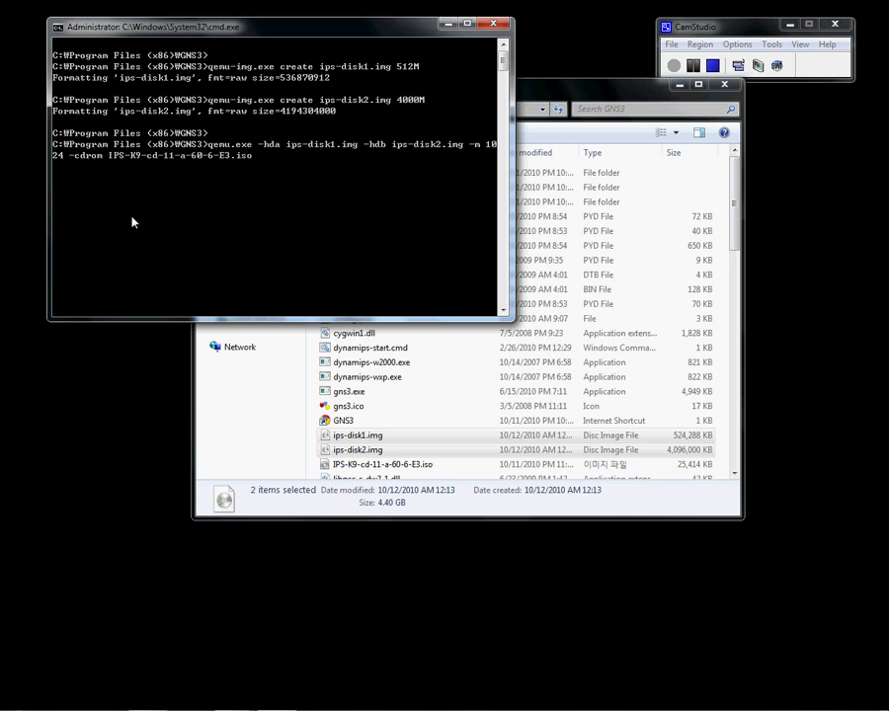
pyautogui.press('Return')
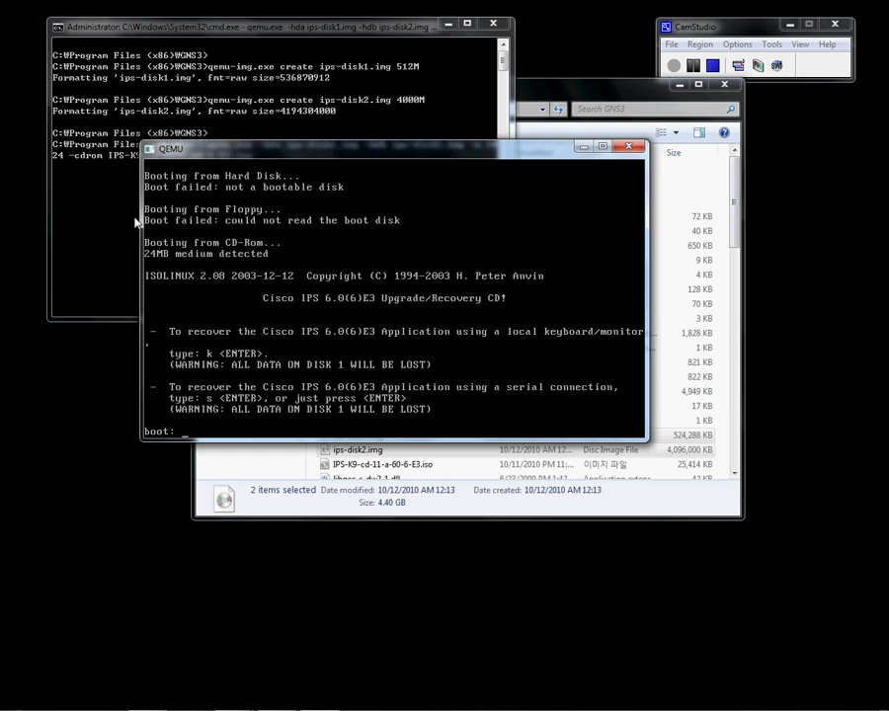
# Step: Drag the QEMU window showing the IPS recovery boot prompt up and to the right
pyautogui.moveTo(218, 141); pyautogui.dragTo(261, 146)
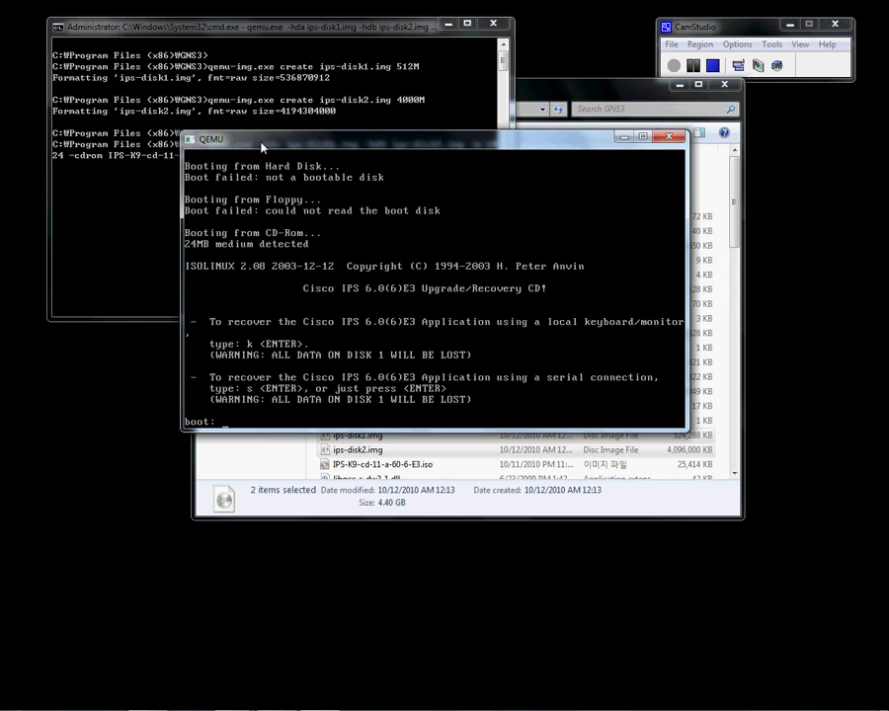
# Step: Enter 'k' at the boot: prompt to start keyboard/monitor recovery
pyautogui.write('k')
pyautogui.press('Return')
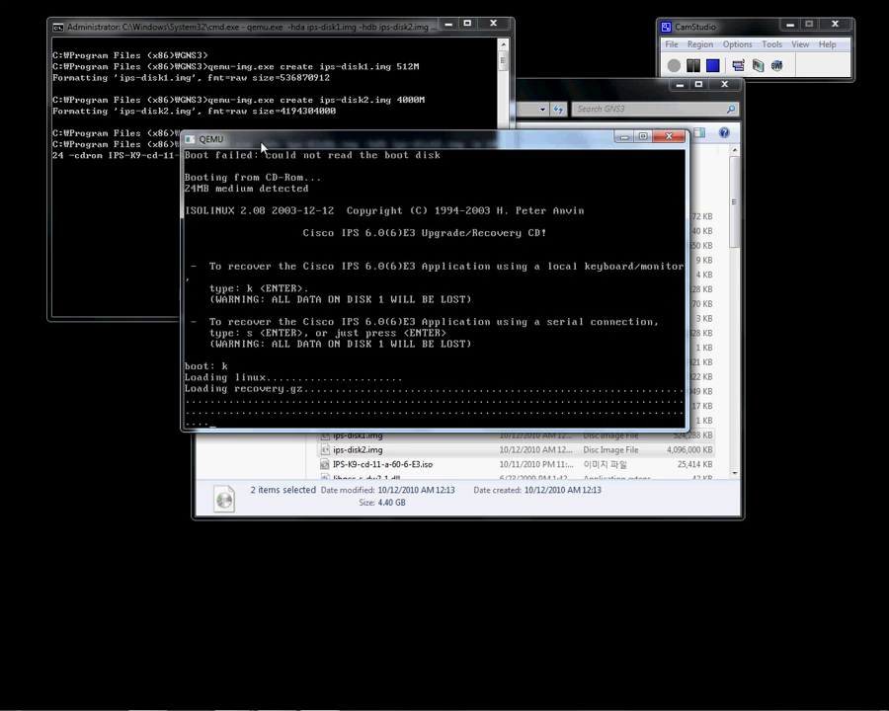
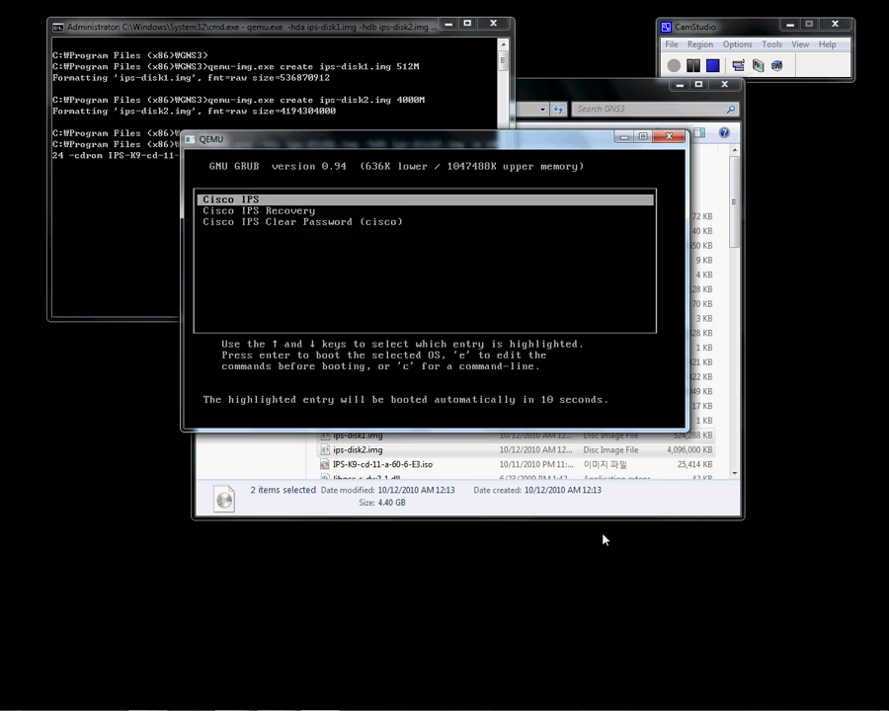
# Step: Halt the GRUB countdown and reselect the Cisco IPS boot entry
pyautogui.press('Down')
pyautogui.press('Up')
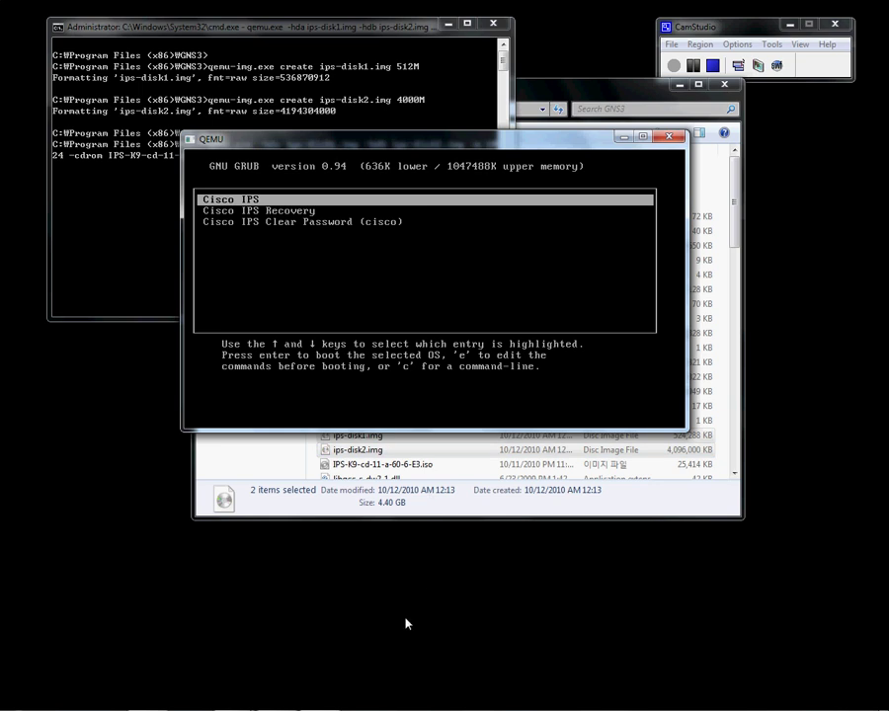
# Step: Edit the Cisco IPS kernel line, replacing loadrc with 1 so it reads init=1
pyautogui.press('e')
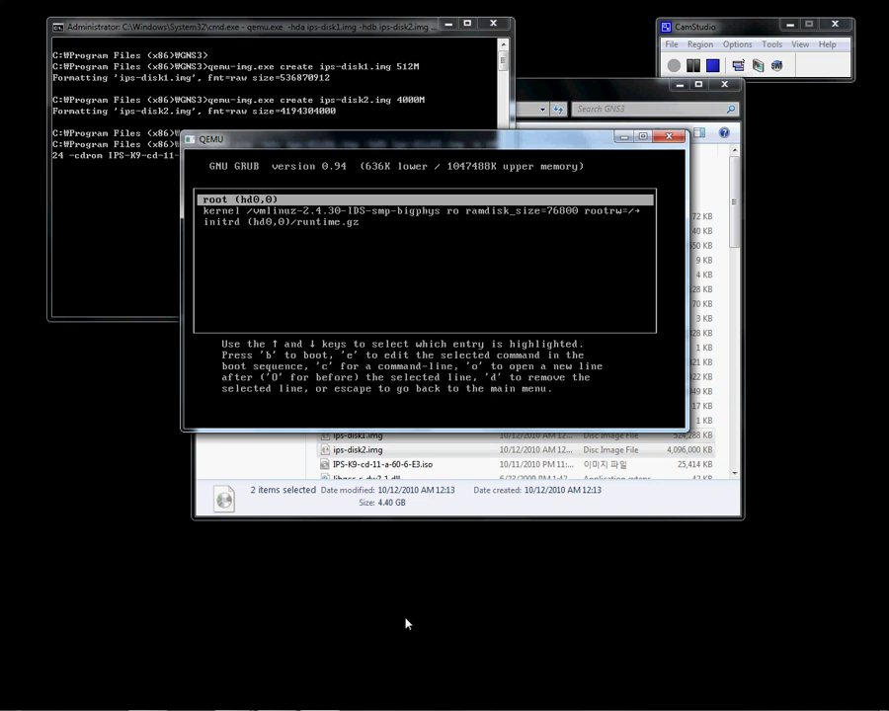
pyautogui.press('Down')
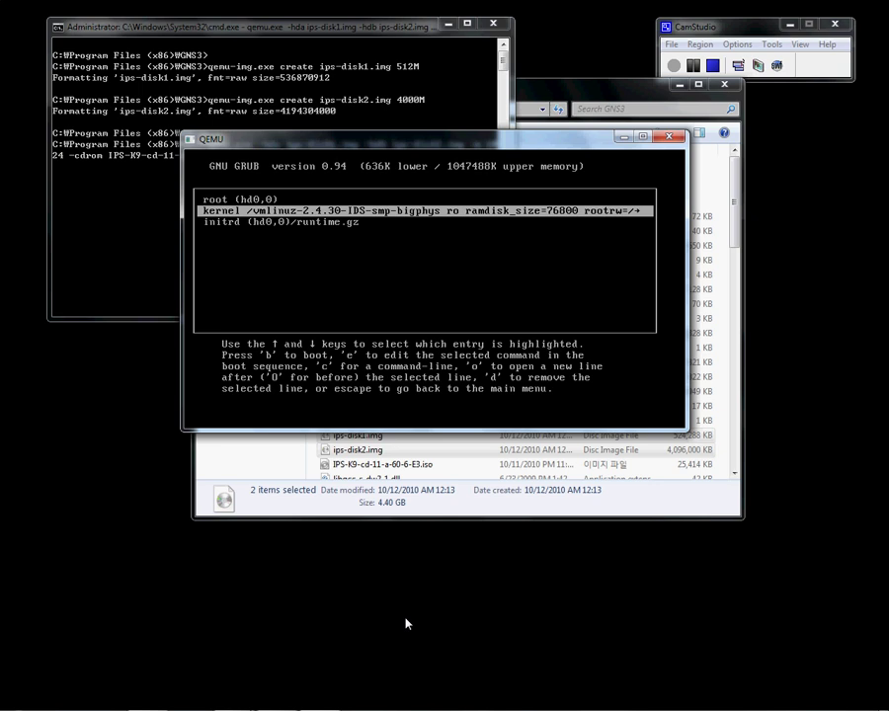
pyautogui.press('e')
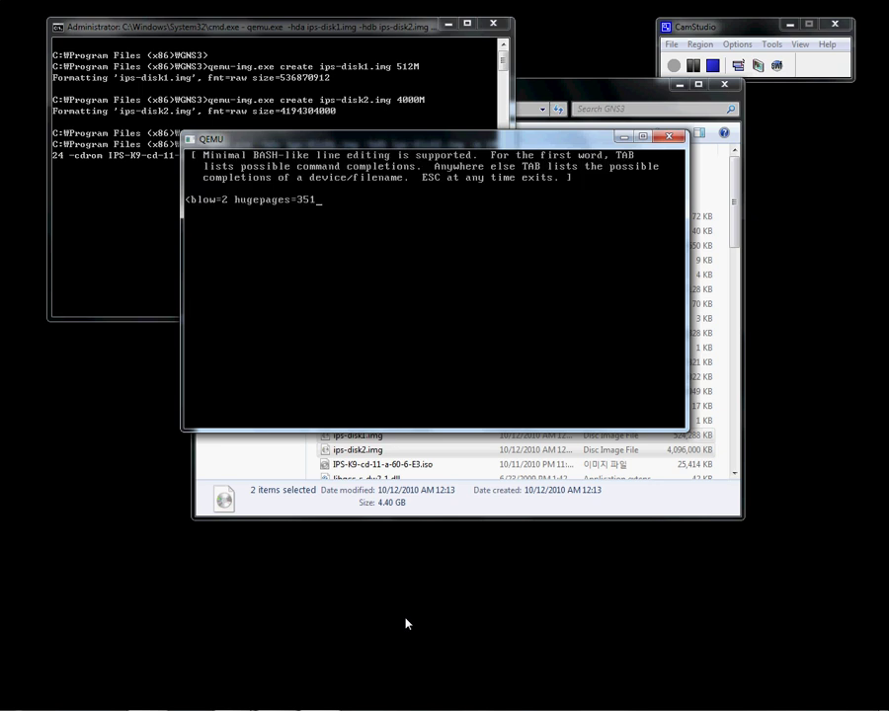
pyautogui.press('Left')
pyautogui.press('Left')
pyautogui.press('Left')
pyautogui.press('Left')
pyautogui.press('Left')
pyautogui.press('Left')
pyautogui.press('Left')
pyautogui.press('Left')
pyautogui.press('Left')
pyautogui.press('Left')
pyautogui.press('Left')
pyautogui.press('Left')
pyautogui.press('Left')
pyautogui.press('Left')
pyautogui.press('Left')
pyautogui.press('Left')
pyautogui.press('Left')
pyautogui.press('Left')
pyautogui.press('Left')
pyautogui.press('Left')
pyautogui.press('Left')
pyautogui.press('Left')
pyautogui.press('Left')
pyautogui.press('Left')
pyautogui.press('Left')
pyautogui.press('Left')
pyautogui.press('Left')
pyautogui.press('Left')
pyautogui.press('Left')
pyautogui.press('Left')
pyautogui.press('Left')
pyautogui.press('Left')
pyautogui.press('Left')
pyautogui.press('Left')
pyautogui.press('Left')
pyautogui.press('Left')
pyautogui.press('Left')
pyautogui.press('Left')
pyautogui.press('Left')
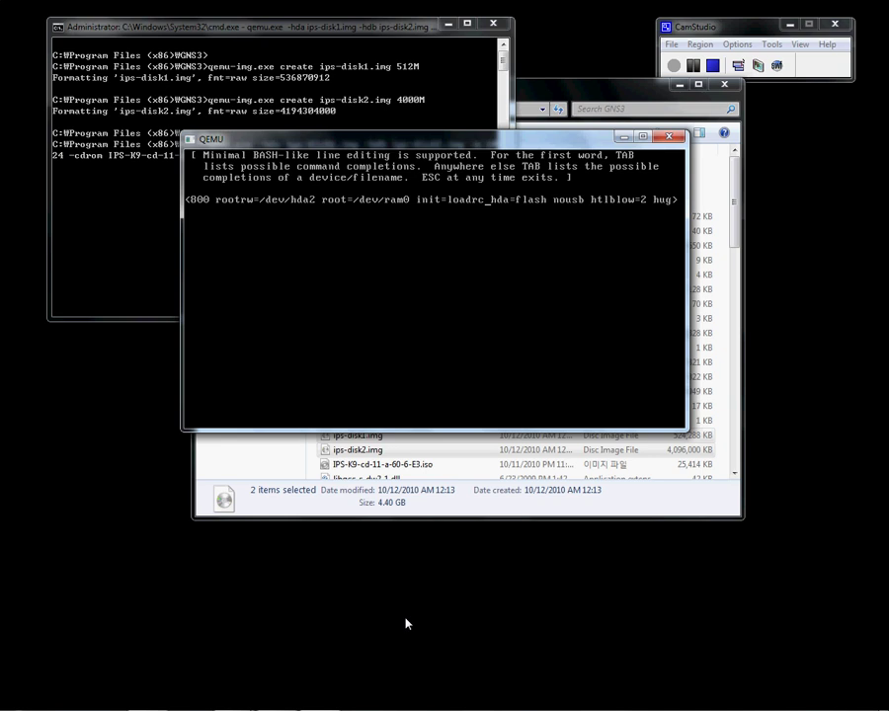
pyautogui.press('BackSpace')
pyautogui.press('BackSpace')
pyautogui.press('BackSpace')
pyautogui.press('BackSpace')
pyautogui.press('BackSpace')
pyautogui.press('BackSpace')
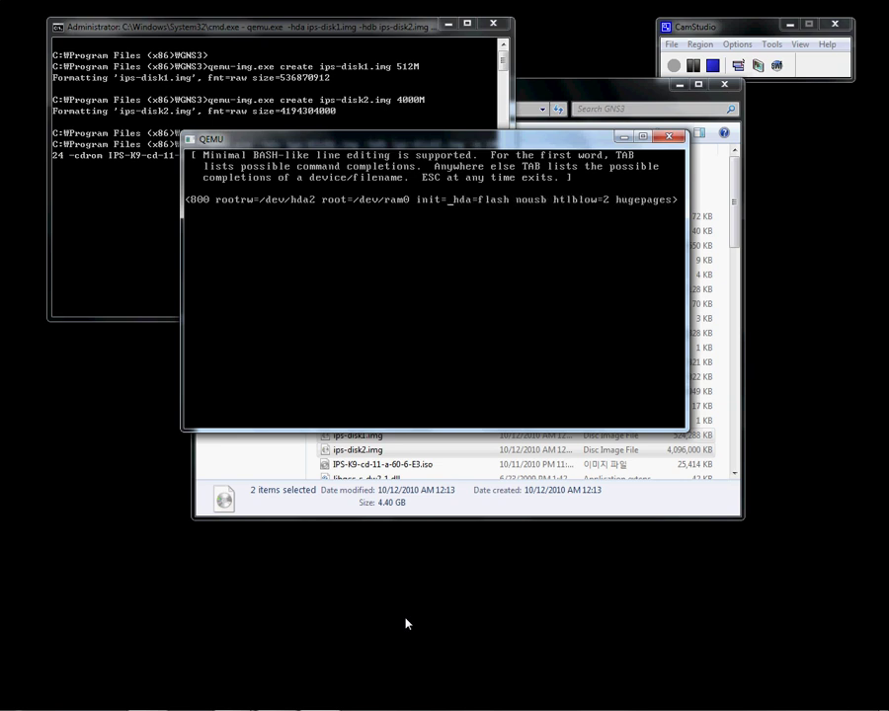
pyautogui.write('1')
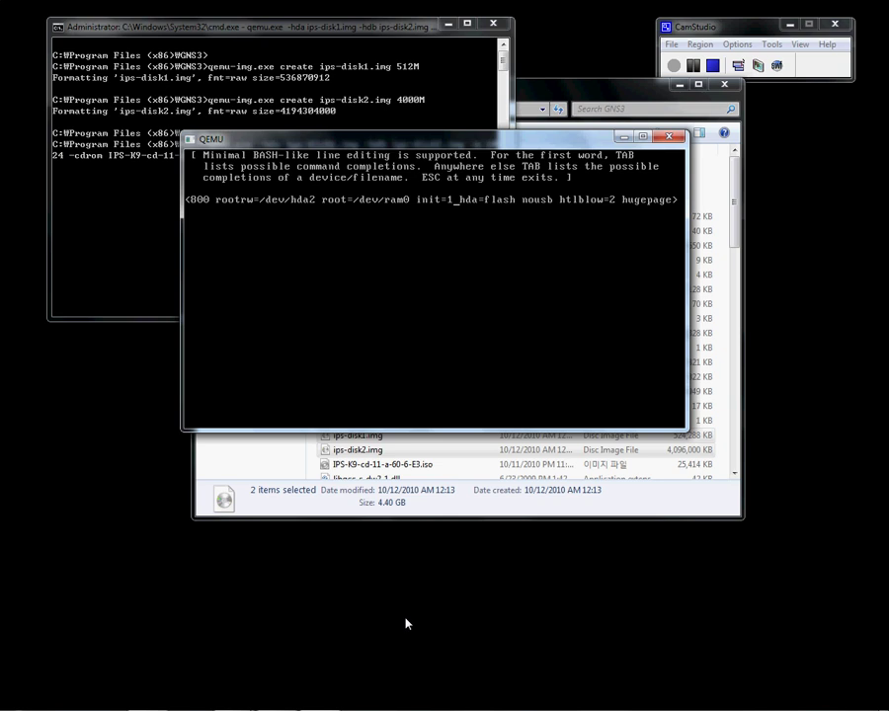
pyautogui.press('Return')
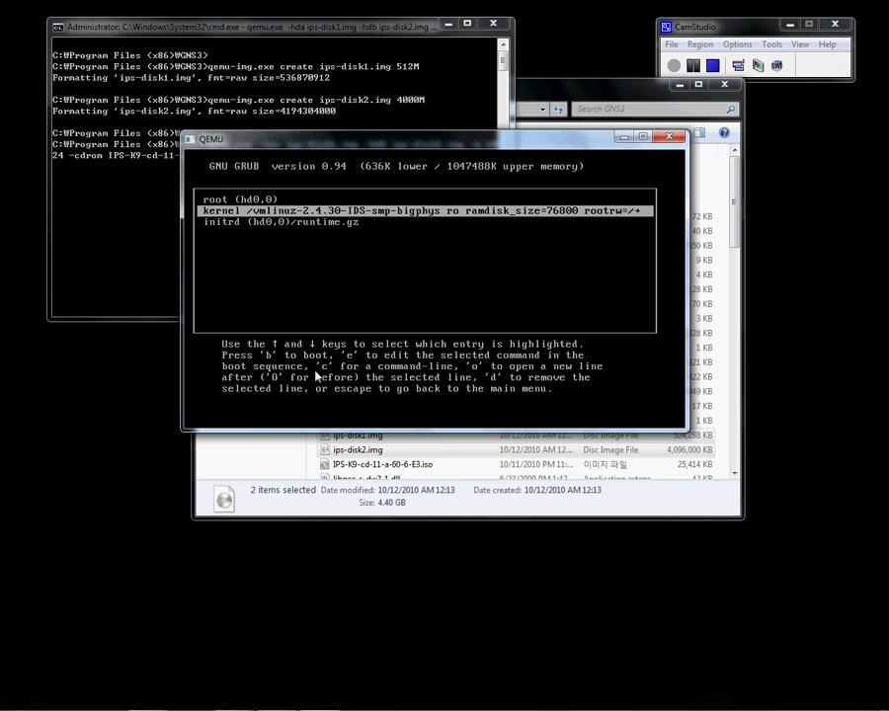
# Step: Boot the edited entry, activate the console to reach the -sh prompt, and enter /loadrc
pyautogui.press('b')
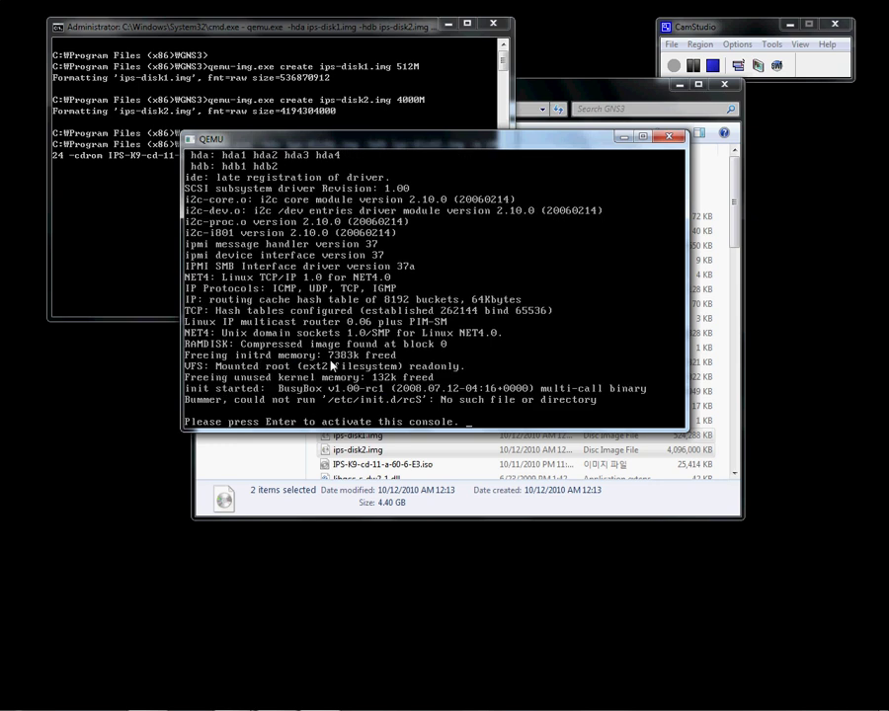
pyautogui.press('Return')
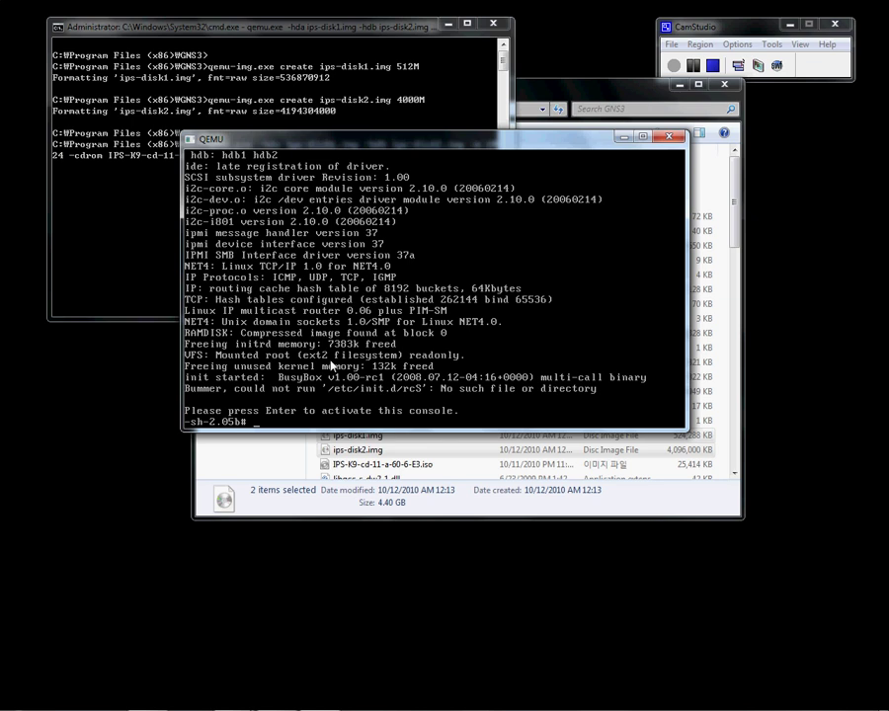
pyautogui.press('Return')
pyautogui.press('Return')
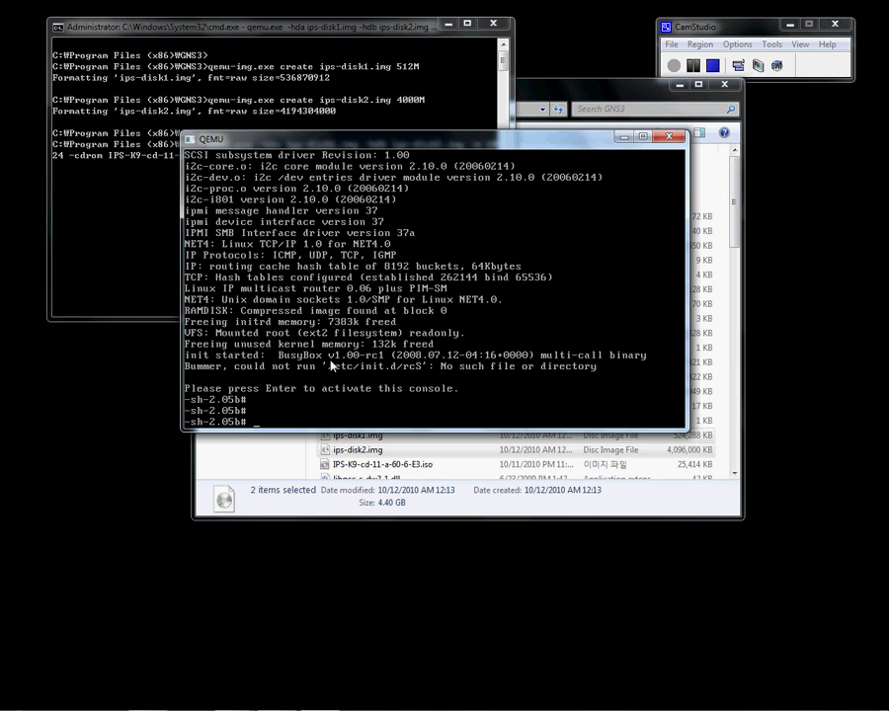
pyautogui.press('Return')
pyautogui.press('Return')
pyautogui.press('Return')
pyautogui.press('Return')
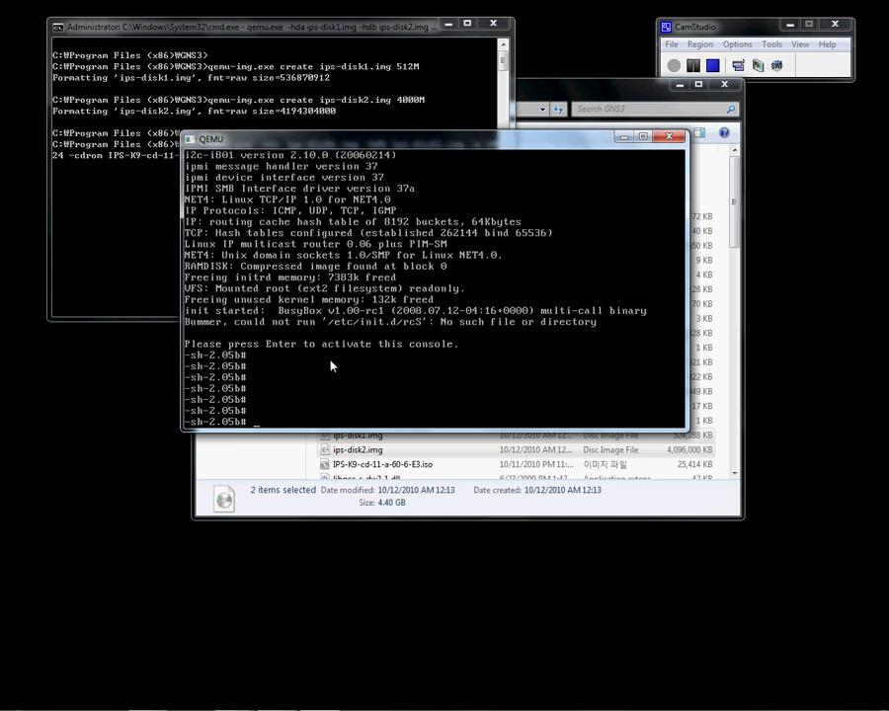
pyautogui.press('Return')
pyautogui.press('Return')
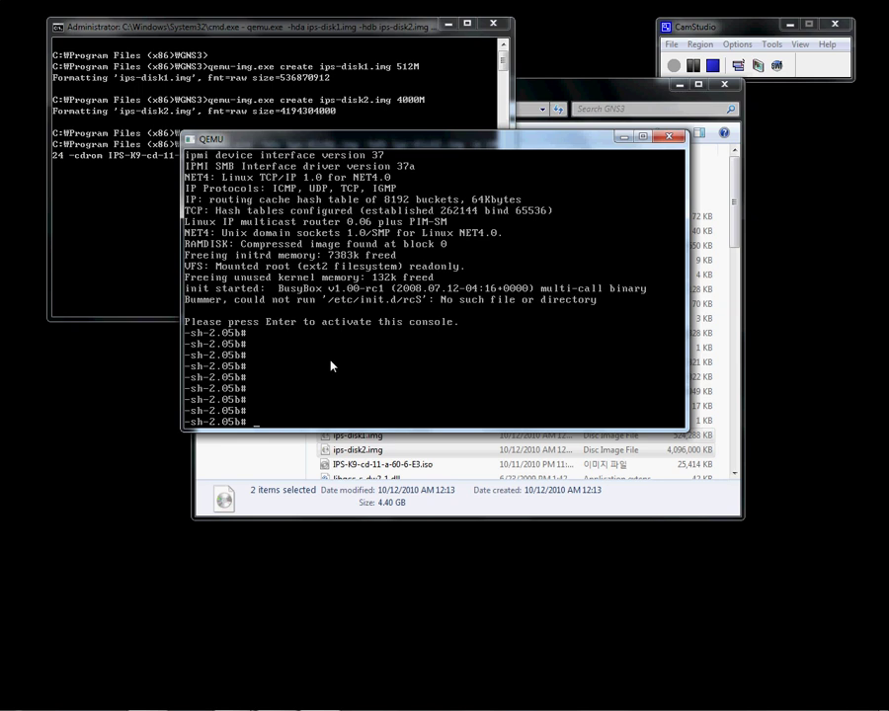
pyautogui.write('/loadrc')
# Step: Run /loadrc, change to /etc/init.d, and run ./rc.init
pyautogui.press('Return')
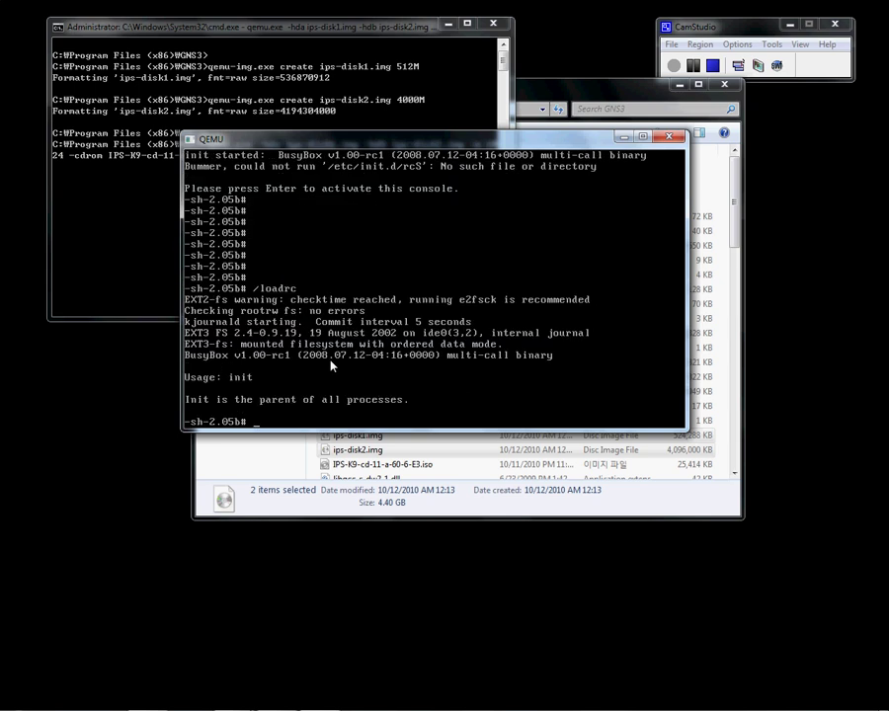
pyautogui.press('Return')
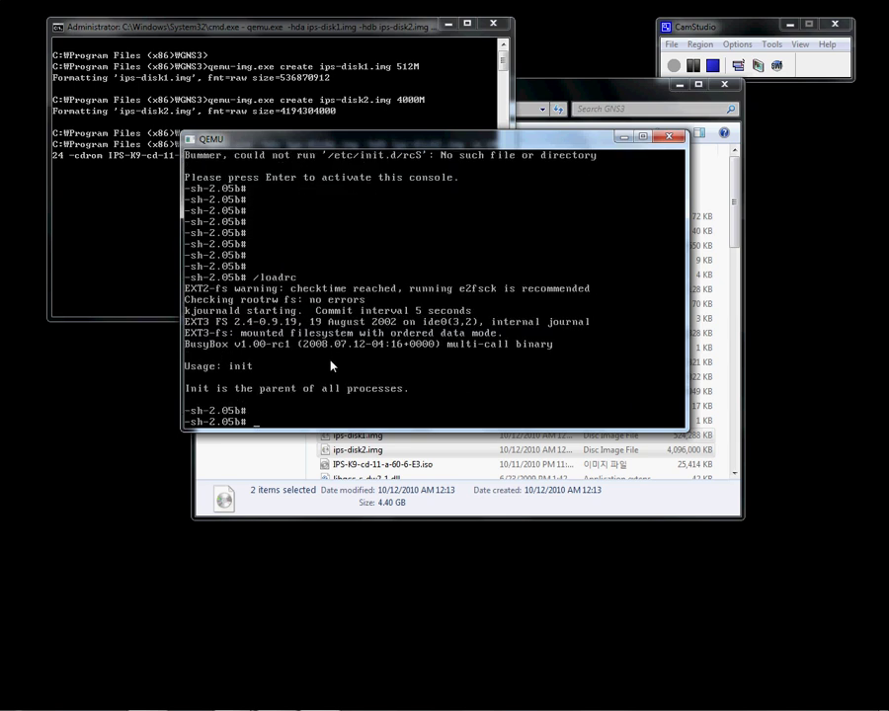
pyautogui.write('cd /etc/init.d')
pyautogui.press('Return')
pyautogui.press('Return')
pyautogui.press('Return')
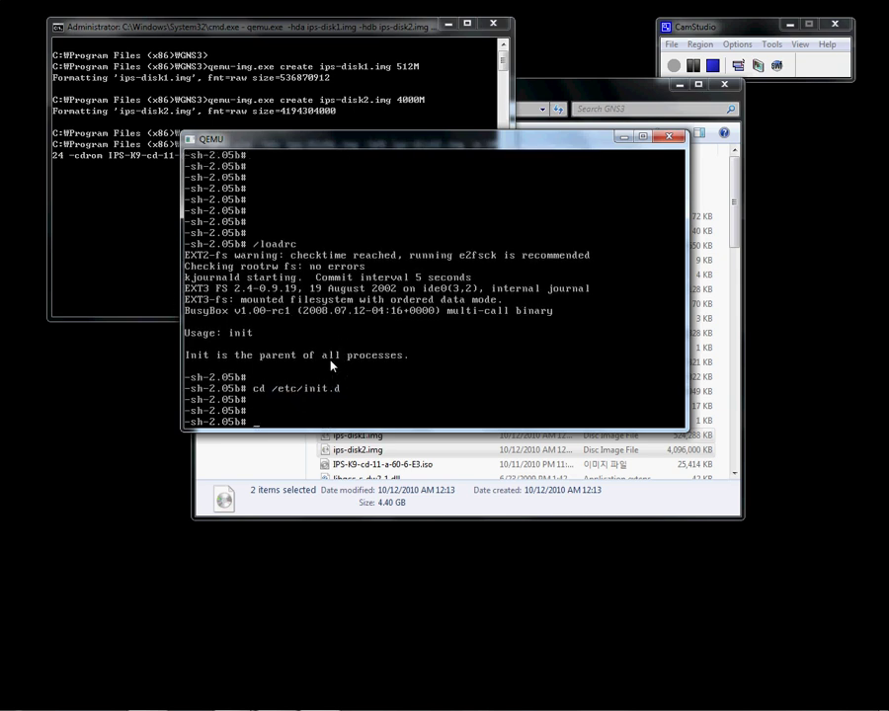
pyautogui.write('./rc.init')
pyautogui.press('Return')
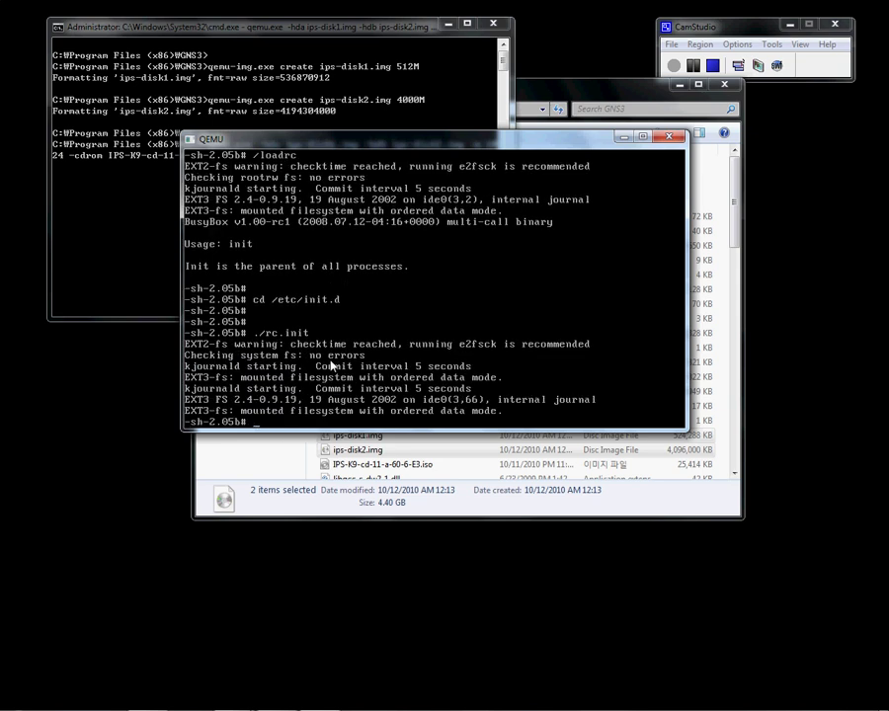
# Step: Back up ids_functions as ids_functions.orig with cp
pyautogui.write('cp ids_functions ')
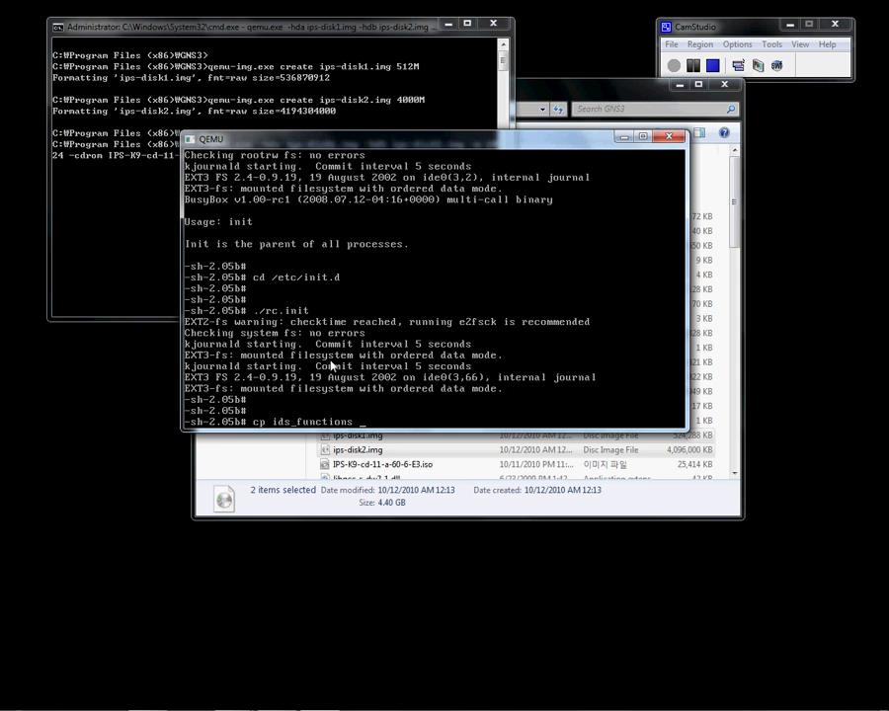
pyautogui.write('ids_functions.orig')
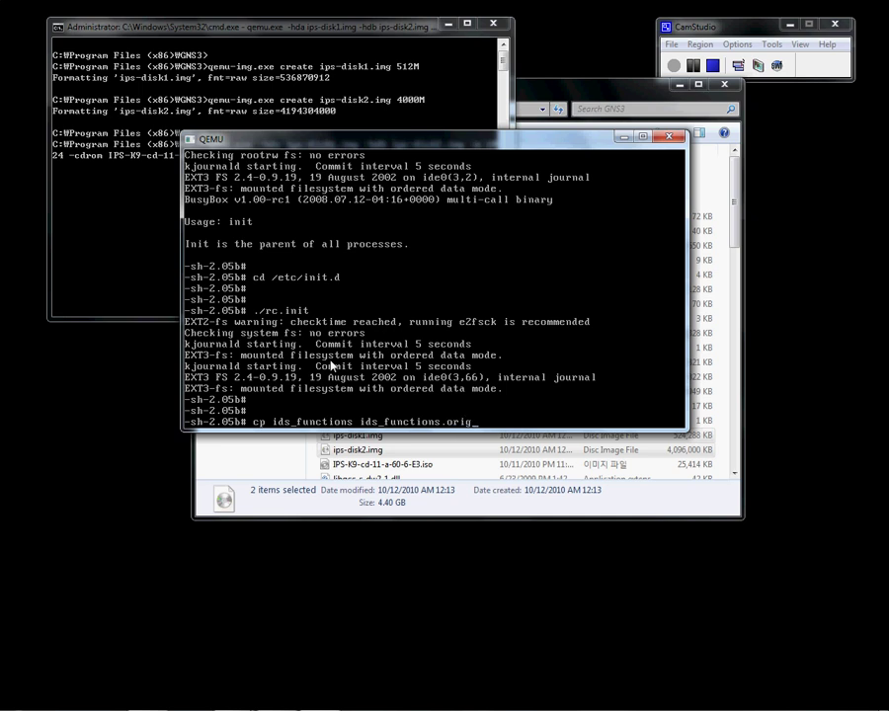
pyautogui.press('Return')
pyautogui.press('Return')
pyautogui.press('Return')
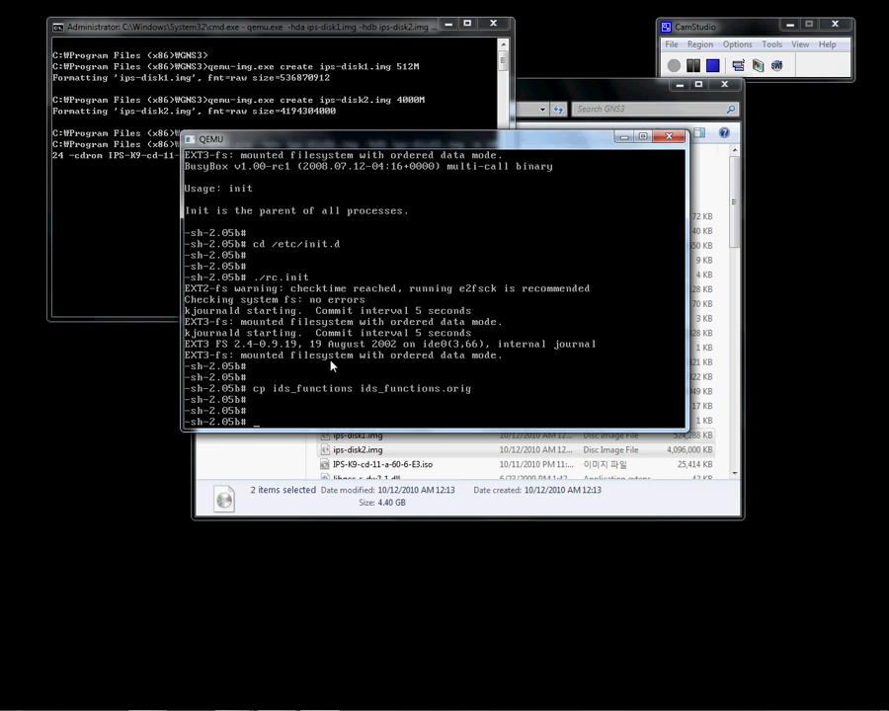
# Step: Open ids_functions in vi and search for 845 to reach the isCPU check
pyautogui.write('vi id')
pyautogui.press('Tab')
pyautogui.press('Return')
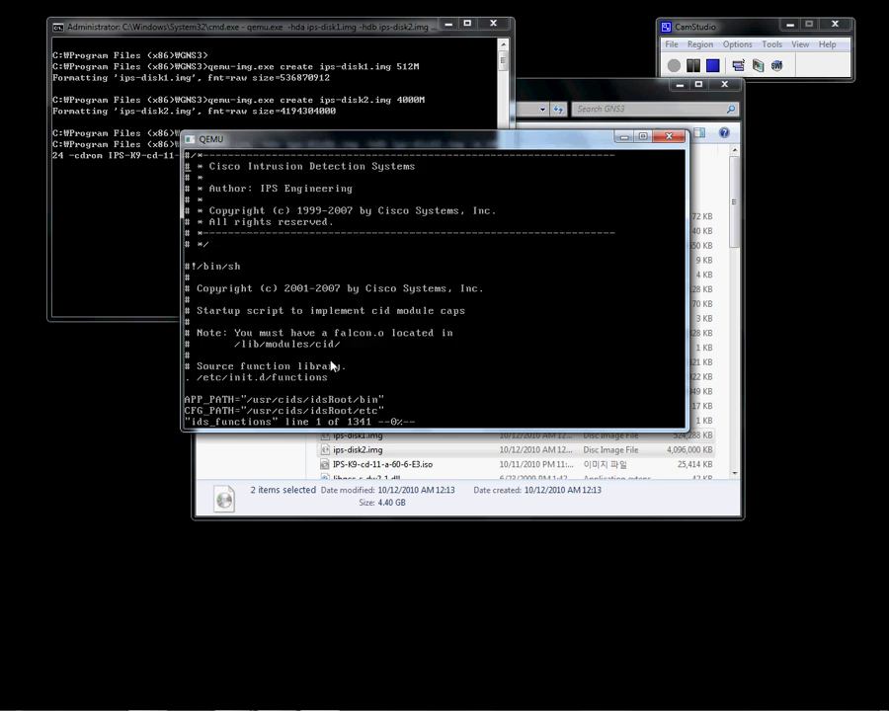
pyautogui.write('/846')
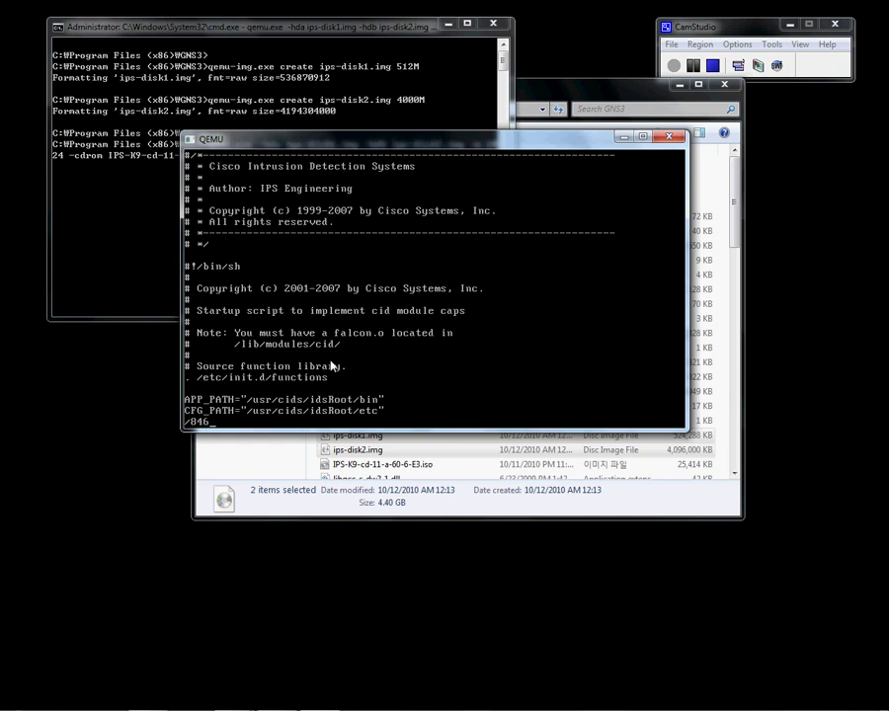
pyautogui.press('BackSpace')
pyautogui.write('5')
pyautogui.press('Return')
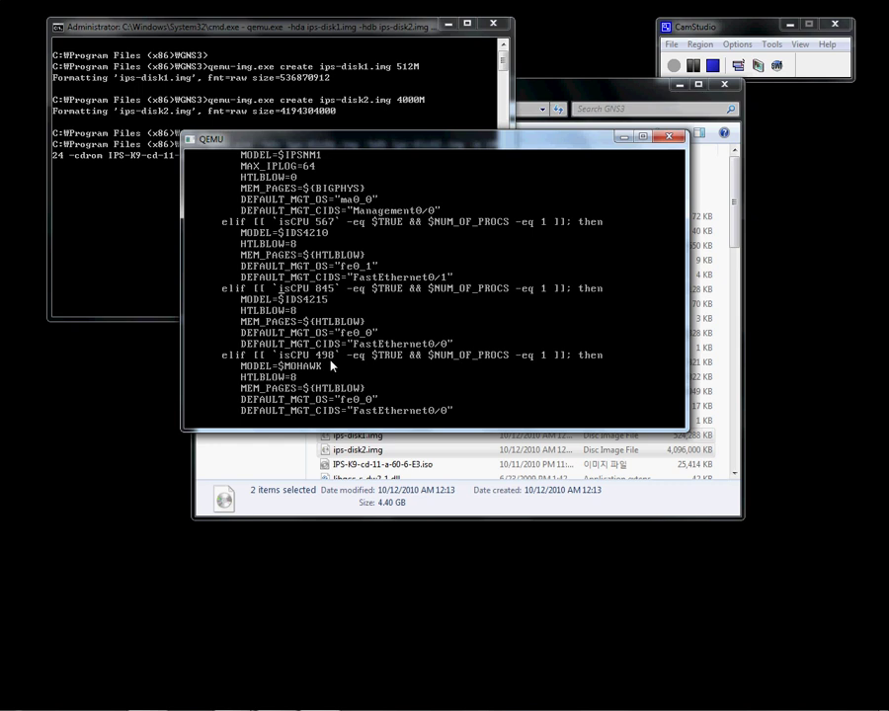
# Step: Remove the isCPU 845 and $NUM_OF_PROCS tests so the condition reads [[ 1 -eq 1 ]]
pyautogui.press('Delete')
pyautogui.press('Delete')
pyautogui.press('Delete')
pyautogui.press('Delete')
pyautogui.press('Delete')
pyautogui.press('Delete')
pyautogui.press('Delete')
pyautogui.press('Delete')
pyautogui.press('Delete')
pyautogui.press('Delete')
pyautogui.press('Delete')
pyautogui.press('Delete')
pyautogui.press('Delete')
pyautogui.press('Delete')
pyautogui.press('Delete')
pyautogui.press('Delete')
pyautogui.press('Delete')
pyautogui.press('Delete')
pyautogui.press('Delete')
pyautogui.press('Delete')
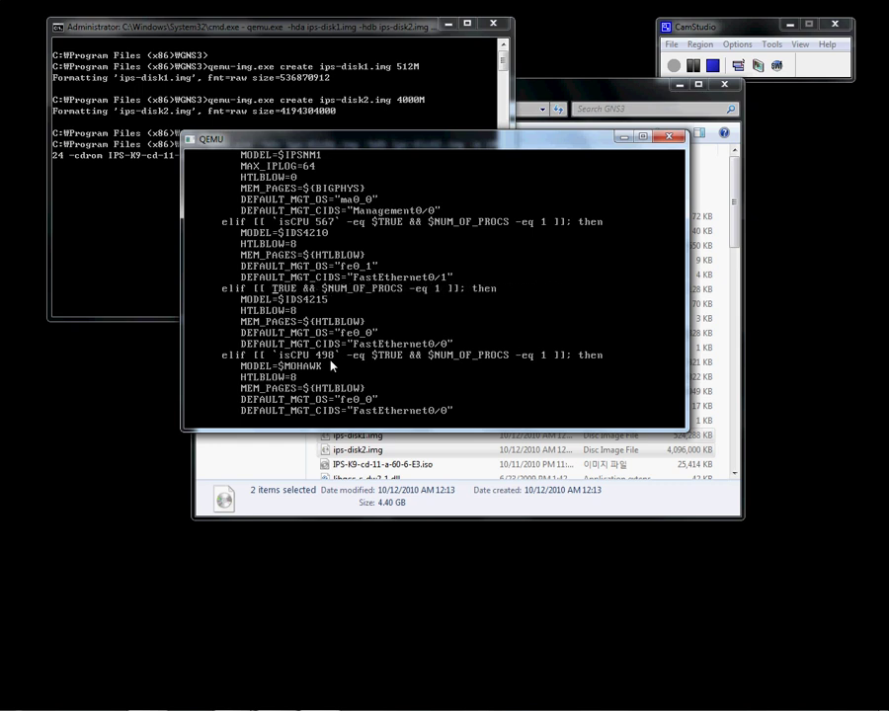
pyautogui.press('Delete')
pyautogui.press('Delete')
pyautogui.press('Delete')
pyautogui.press('Delete')
pyautogui.press('Delete')
pyautogui.press('Delete')
pyautogui.press('Delete')
pyautogui.press('Delete')
pyautogui.press('Delete')
pyautogui.press('Delete')
pyautogui.press('Delete')
pyautogui.press('Delete')
pyautogui.press('Delete')
pyautogui.press('Delete')
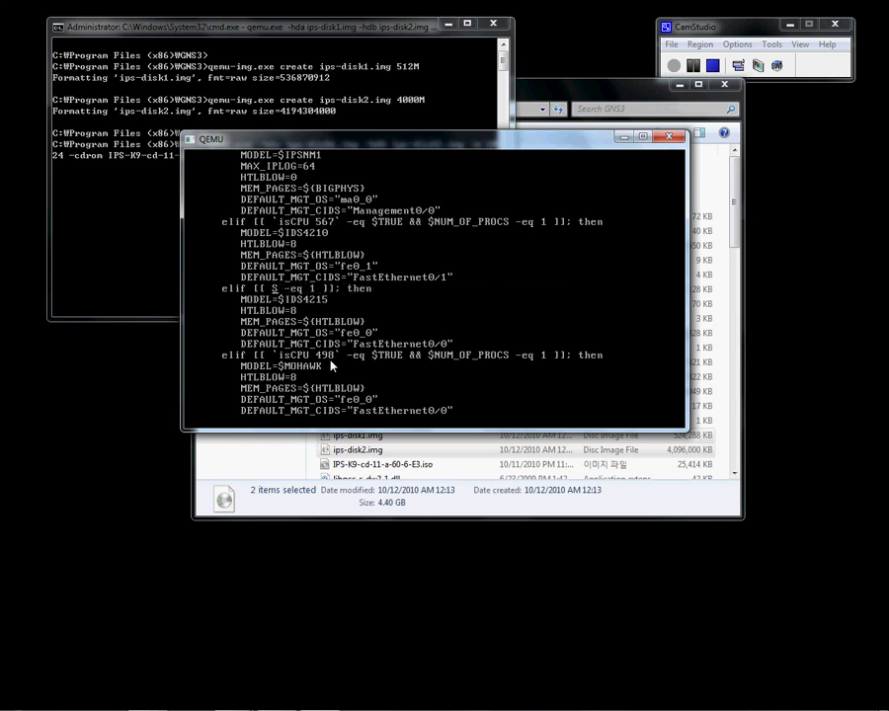
pyautogui.press('i')
pyautogui.press('Escape')
pyautogui.write('if [[ 1')
pyautogui.press('Escape')
# Step: Start changing the IDS4215 value on the MODEL line below
pyautogui.press('Down')
pyautogui.press('x')
pyautogui.press('a')
pyautogui.write('a')
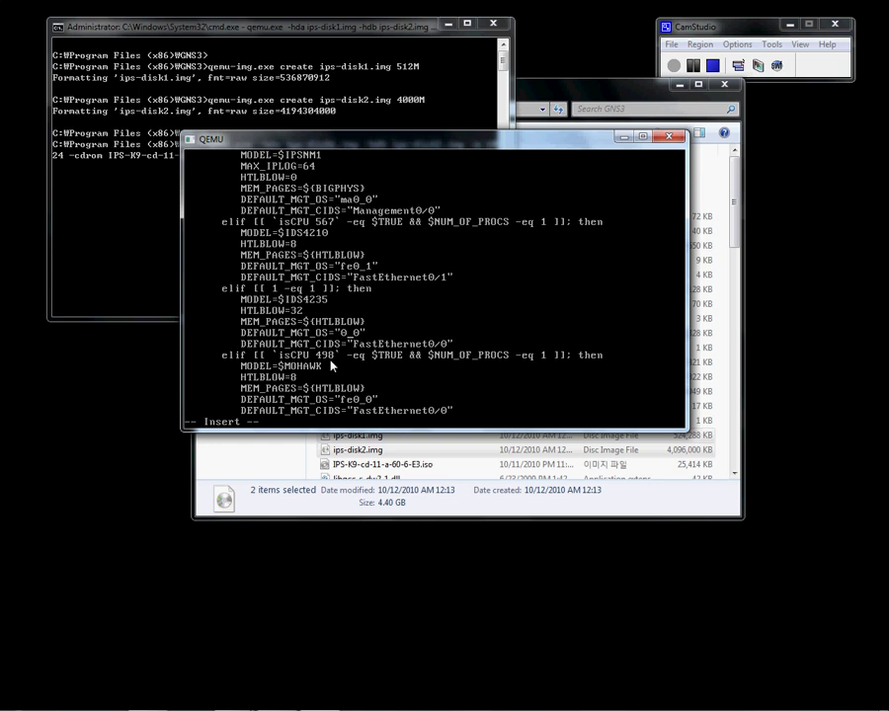
# Step: Prefix DEFAULT_MGT_OS with 'ma', change DEFAULT_MGT_CIDS to Management0/0, and save the script with :wq
pyautogui.press('Escape')
pyautogui.press('j')
pyautogui.press('l')
pyautogui.press('x')
pyautogui.press('x')
pyautogui.press('x')
pyautogui.press('x')
pyautogui.press('x')
pyautogui.press('x')
pyautogui.press('x')
pyautogui.press('x')
pyautogui.press('x')
pyautogui.press('x')
pyautogui.press('x')
pyautogui.press('x')
pyautogui.press('i')
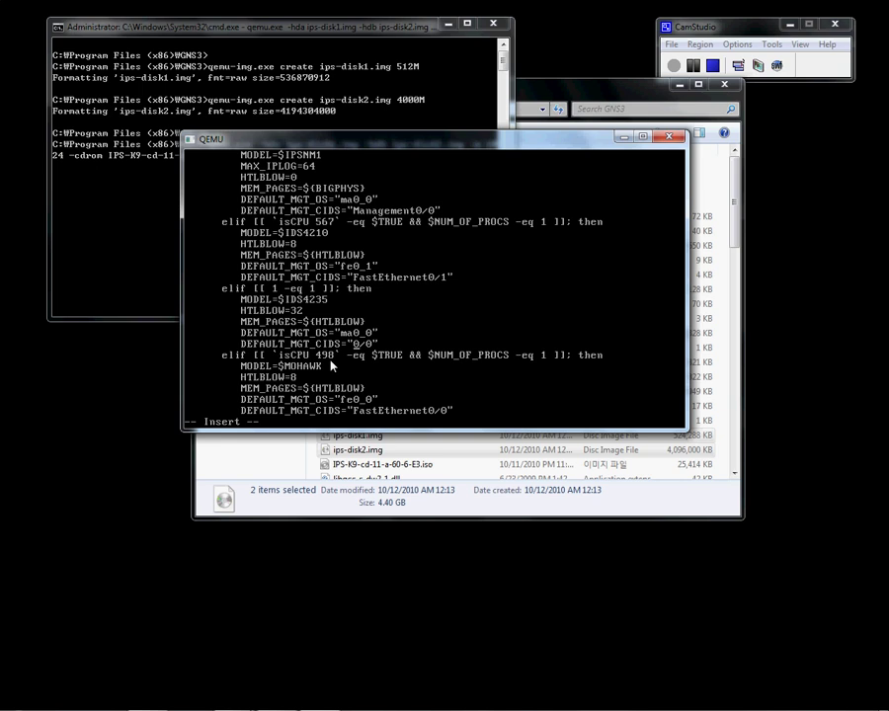
pyautogui.write('Management')
pyautogui.press('Escape')
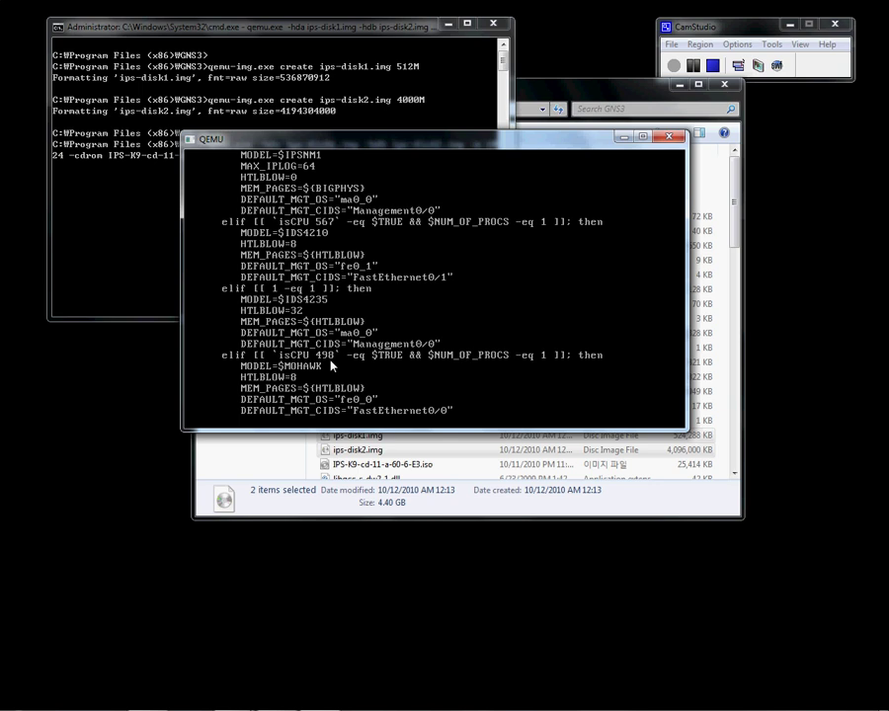
pyautogui.write(':wq')
pyautogui.press('Return')
pyautogui.press('Return')
pyautogui.press('Return')
pyautogui.press('Return')
pyautogui.press('Return')
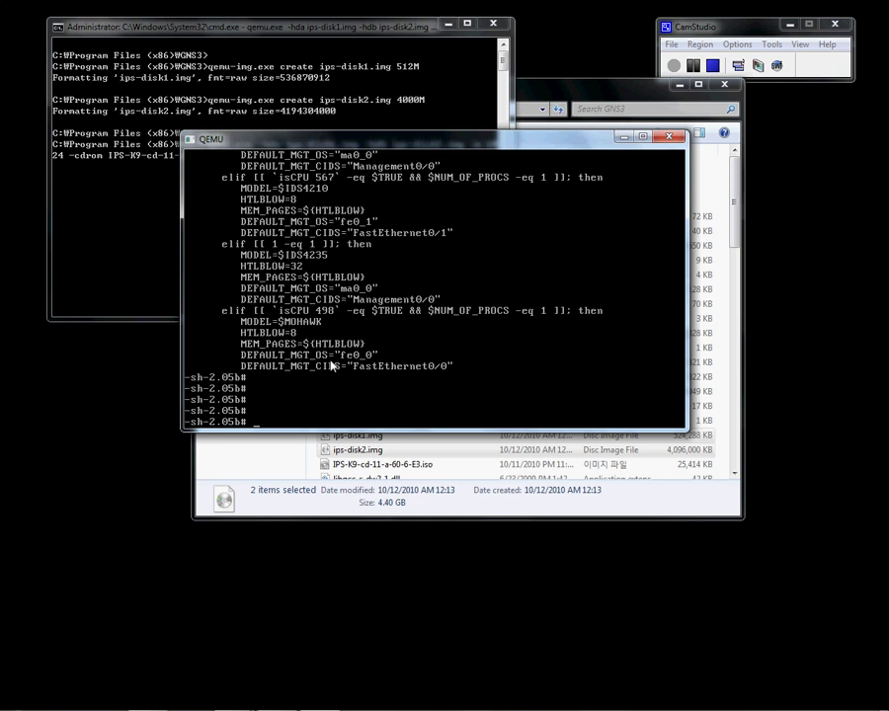
# Step: Change into the /usr/cids/idsRoot/etc directory
pyautogui.write('cd /us/')
pyautogui.press('BackSpace')
pyautogui.write('r/cids/idsRoot/')
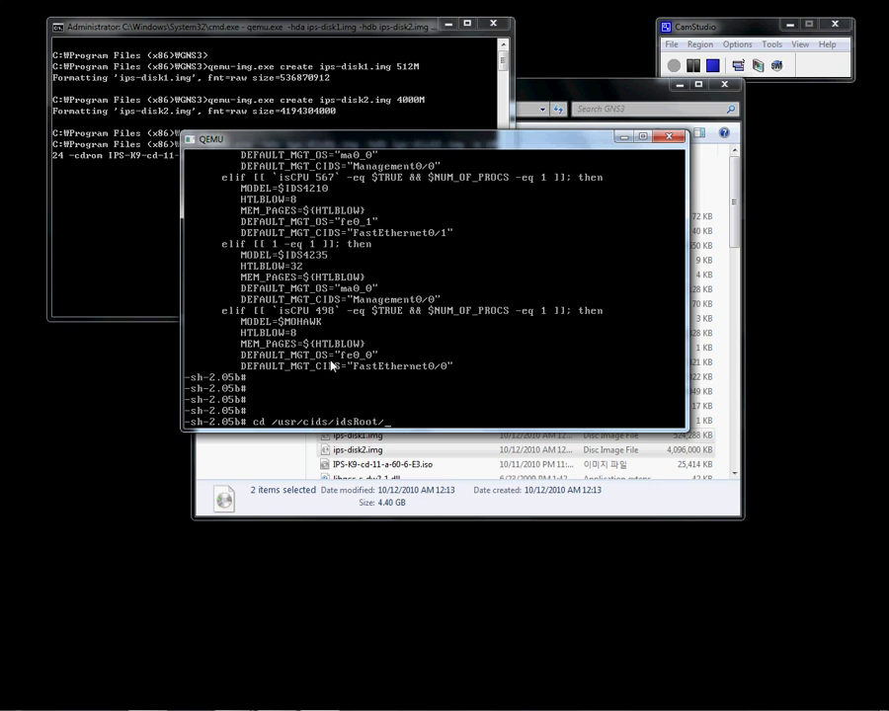
pyautogui.write('etc')
pyautogui.press('Return')
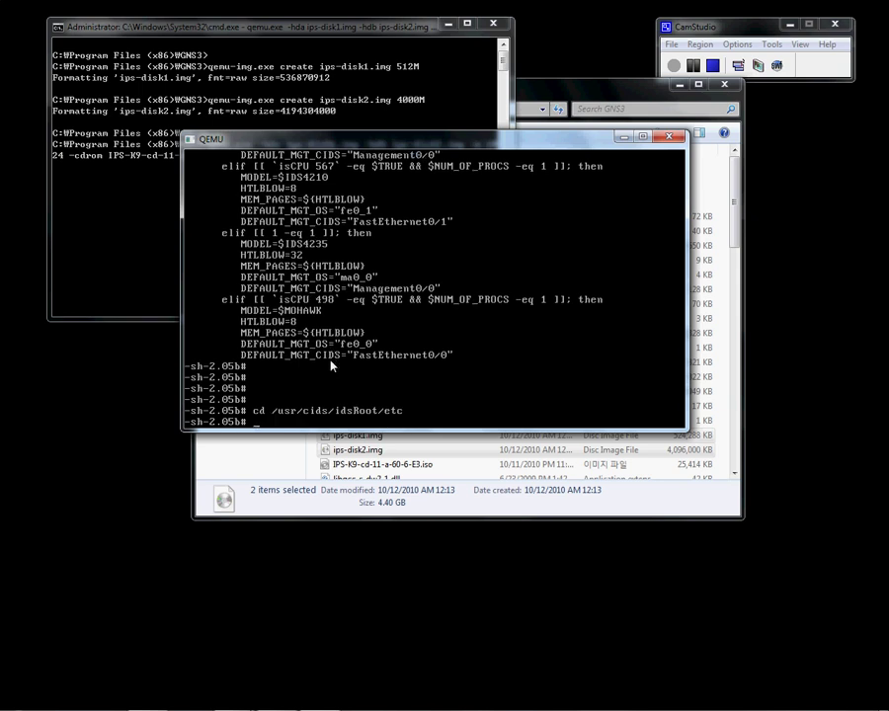
# Step: Copy interface.conf to a backup named interface.conf.orig
pyautogui.write('cp interface.conf')
pyautogui.write('c')
pyautogui.press('BackSpace')
pyautogui.write('int')
pyautogui.press('Tab')
pyautogui.press('BackSpace')
pyautogui.write('.ori')
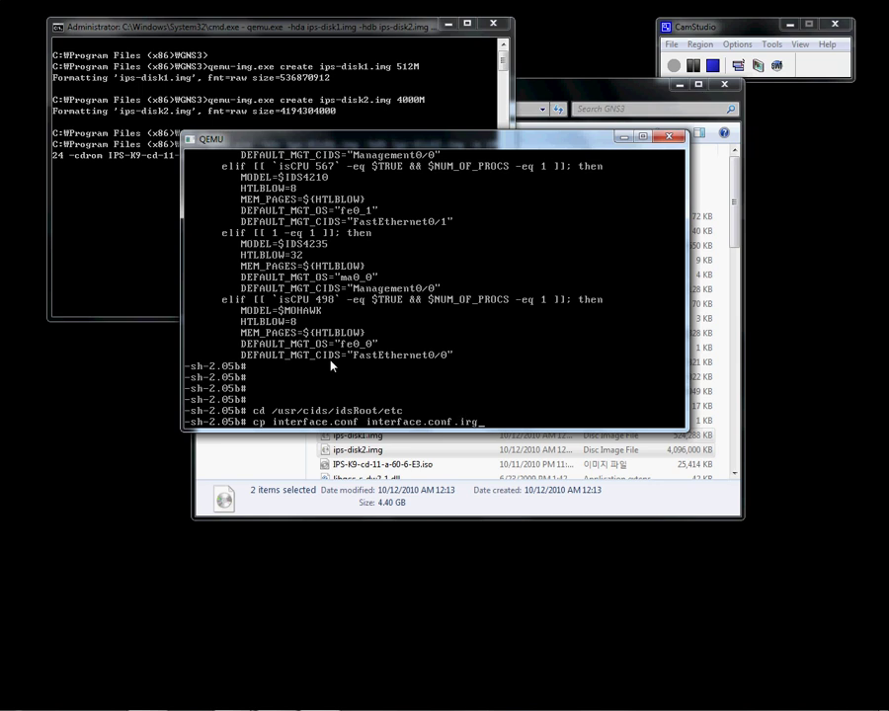
pyautogui.press('BackSpace')
pyautogui.press('BackSpace')
pyautogui.press('BackSpace')
pyautogui.write('ori')
pyautogui.press('BackSpace')
pyautogui.press('BackSpace')
pyautogui.write('rig')
pyautogui.press('Return')
pyautogui.press('Return')
pyautogui.press('Return')
# Step: Open interface.conf in vi and page down to the IDS-4235/4250 section
pyautogui.write('vi i')
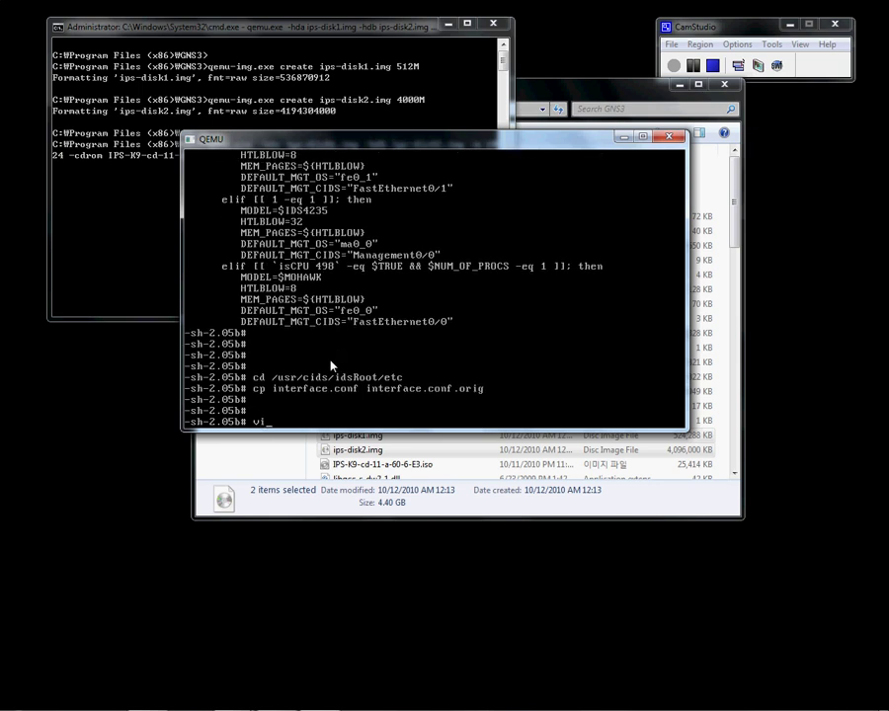
pyautogui.press('Tab')
pyautogui.press('Return')
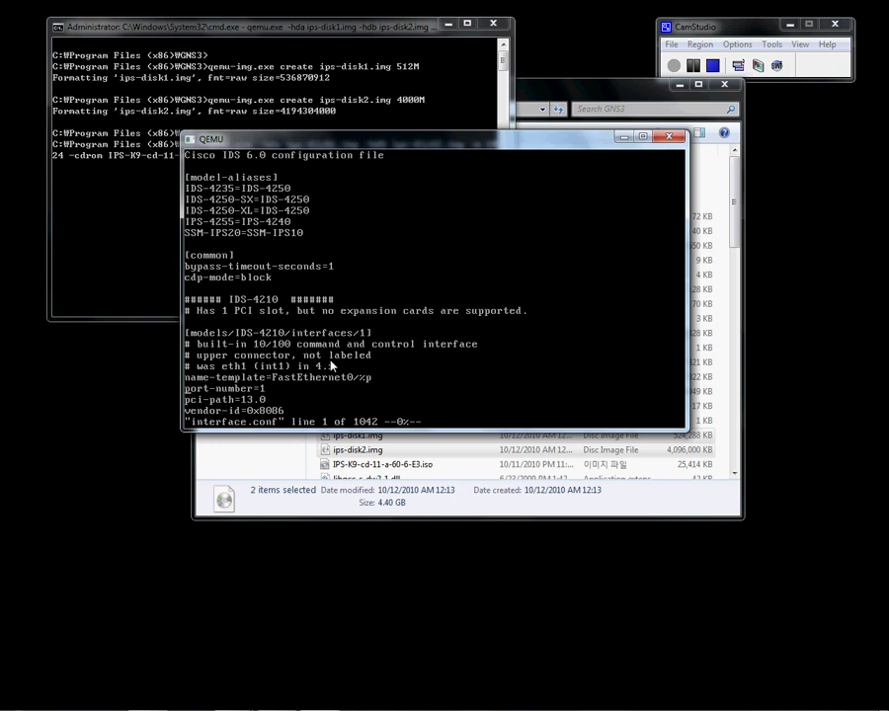
pyautogui.press('Down')
pyautogui.press('Down')
pyautogui.press('Down')
pyautogui.press('Down')
pyautogui.press('Down')
pyautogui.press('Down')
pyautogui.press('Down')
pyautogui.press('Down')
pyautogui.press('Down')
pyautogui.press('Down')
pyautogui.press('Down')
pyautogui.press('Down')
pyautogui.press('Down')
pyautogui.press('Down')
pyautogui.press('Down')
pyautogui.press('Down')
pyautogui.press('Down')
pyautogui.press('Down')
pyautogui.press('Down')
pyautogui.press('Down')
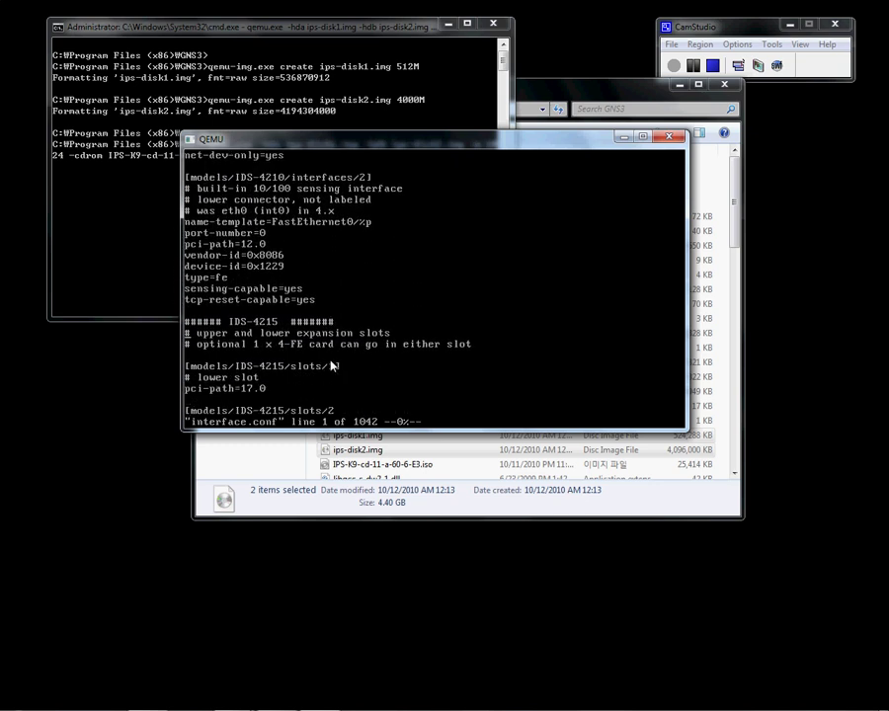
pyautogui.press('Down')
pyautogui.press('Down')
pyautogui.press('Down')
pyautogui.press('Down')
pyautogui.press('Down')
pyautogui.press('Down')
pyautogui.press('Down')
pyautogui.press('Down')
pyautogui.press('Down')
pyautogui.press('Down')
pyautogui.press('Down')
pyautogui.press('Down')
pyautogui.press('Down')
pyautogui.press('Down')
pyautogui.press('Down')
pyautogui.press('Down')
pyautogui.press('Down')
pyautogui.press('Down')
pyautogui.press('Down')
pyautogui.press('Down')
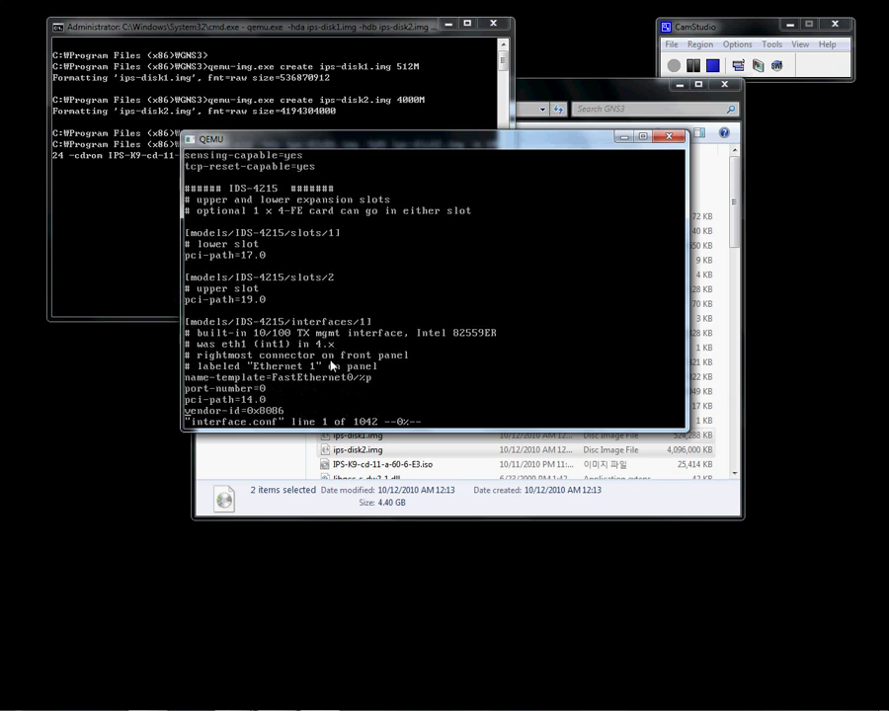
pyautogui.press('Down')
pyautogui.press('Down')
pyautogui.press('Down')
pyautogui.press('Down')
pyautogui.press('Down')
pyautogui.press('Down')
pyautogui.press('Down')
pyautogui.press('Down')
pyautogui.press('Down')
pyautogui.press('Down')
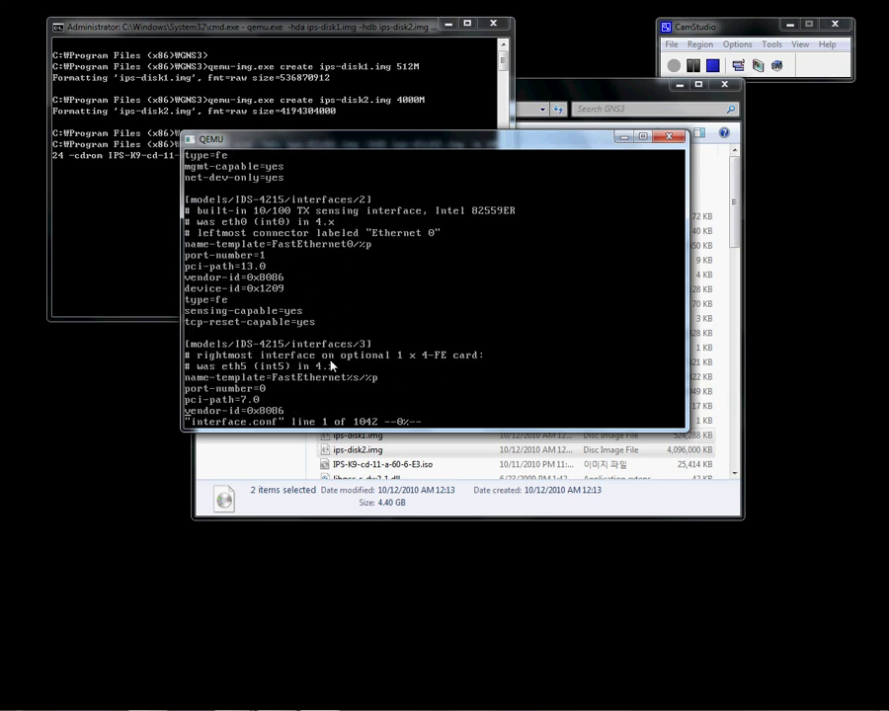
pyautogui.press('Down')
pyautogui.press('Down')
pyautogui.press('Down')
pyautogui.press('Down')
pyautogui.press('Down')
pyautogui.press('Down')
pyautogui.press('Down')
pyautogui.press('Down')
pyautogui.press('Down')
pyautogui.press('Down')
pyautogui.press('Down')
pyautogui.press('Down')
pyautogui.press('Down')
pyautogui.press('Down')
pyautogui.press('Down')
pyautogui.press('Down')
pyautogui.press('Down')
pyautogui.press('Down')
pyautogui.press('Down')
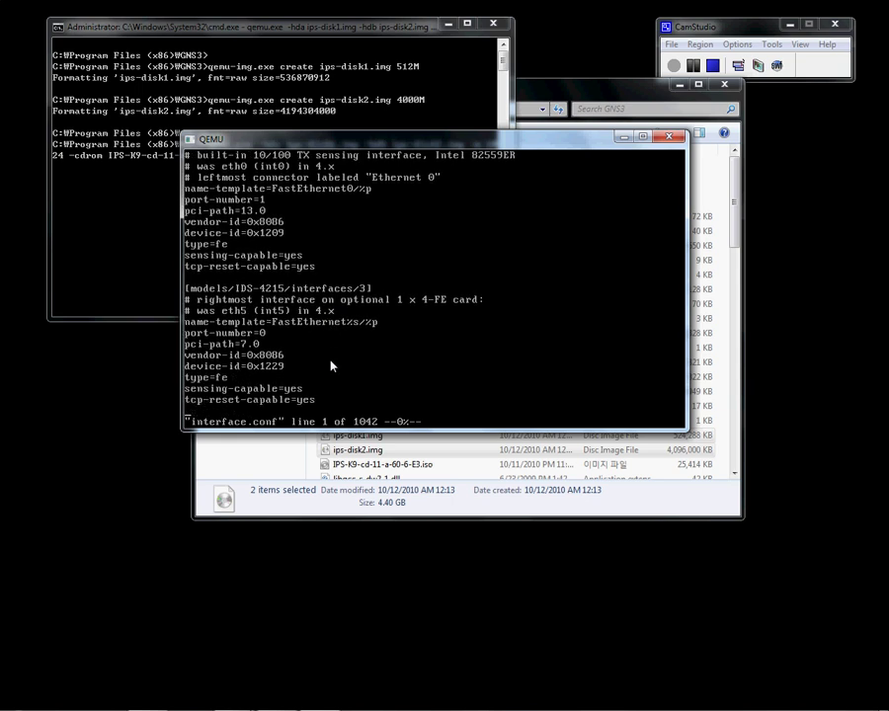
pyautogui.press('Down')
pyautogui.press('Down')
pyautogui.press('Down')
pyautogui.press('Down')
pyautogui.press('Down')
pyautogui.press('Down')
pyautogui.press('Down')
pyautogui.press('Down')
pyautogui.press('Down')
pyautogui.press('Down')
pyautogui.press('Down')
pyautogui.press('Down')
pyautogui.press('Down')
pyautogui.press('Down')
pyautogui.press('Down')
pyautogui.press('Down')
pyautogui.press('Down')
pyautogui.press('Down')
pyautogui.press('Down')
pyautogui.press('Down')
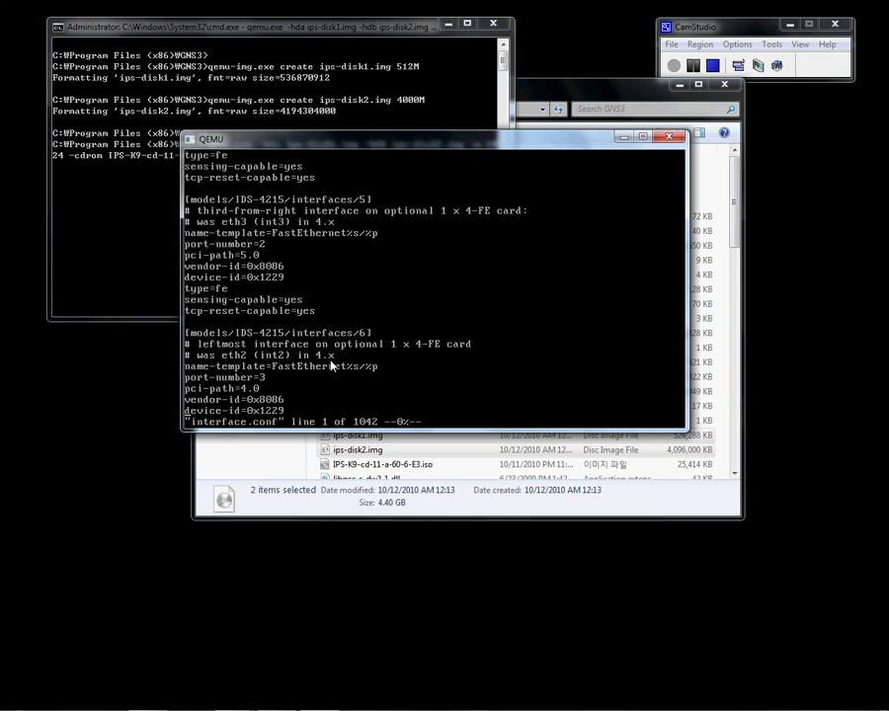
pyautogui.press('Down')
pyautogui.press('Down')
pyautogui.press('Down')
pyautogui.press('Down')
pyautogui.press('Down')
pyautogui.press('Down')
pyautogui.press('Down')
pyautogui.press('Down')
pyautogui.press('Down')
pyautogui.press('Down')
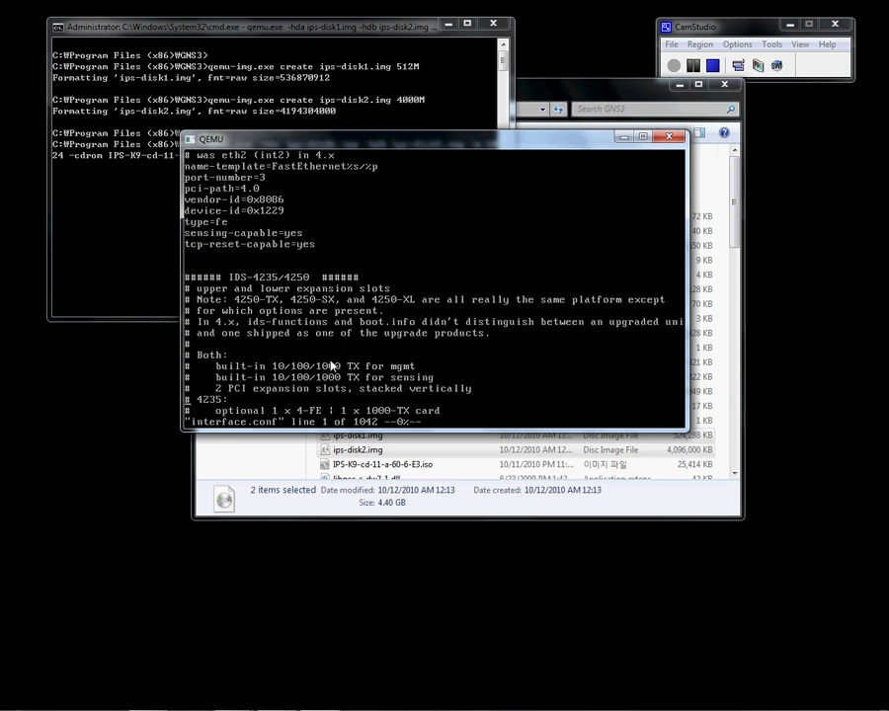
# Step: Move the cursor to the IDS-4250 interfaces/1 settings
pyautogui.press('Up')
pyautogui.press('Up')
pyautogui.press('Up')
pyautogui.press('Down')
pyautogui.press('Right')
pyautogui.press('Right')
pyautogui.press('Right')
pyautogui.press('Right')
pyautogui.press('Right')
pyautogui.press('Right')
pyautogui.press('Right')
pyautogui.press('Right')
pyautogui.press('Right')
pyautogui.press('Right')
pyautogui.press('Right')
pyautogui.press('Right')
pyautogui.press('Right')
pyautogui.press('Right')
pyautogui.press('Right')
pyautogui.press('Right')
pyautogui.press('Right')
pyautogui.press('Down')
pyautogui.press('Down')
pyautogui.press('Down')
pyautogui.press('Down')
pyautogui.press('Down')
pyautogui.press('Down')
pyautogui.press('Down')
pyautogui.press('Down')
pyautogui.press('Down')
pyautogui.press('Down')
pyautogui.press('Down')
pyautogui.press('Down')
pyautogui.press('Down')
pyautogui.press('Down')
pyautogui.press('Down')
pyautogui.press('Down')
pyautogui.press('Down')
pyautogui.press('Down')
pyautogui.press('Down')
pyautogui.press('Down')
pyautogui.press('Down')
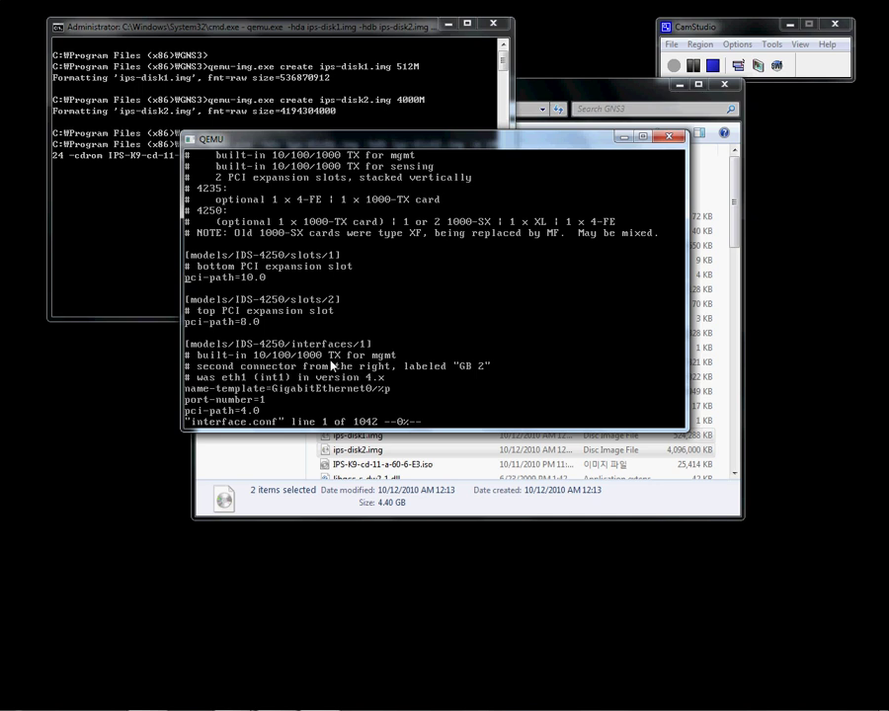
pyautogui.press('Right')
pyautogui.press('Right')
pyautogui.press('Right')
pyautogui.press('Right')
pyautogui.press('Right')
pyautogui.press('Right')
pyautogui.press('Right')
pyautogui.press('Right')
pyautogui.press('Right')
pyautogui.press('Right')
pyautogui.press('Right')
pyautogui.press('Right')
pyautogui.press('Right')
pyautogui.press('Right')
pyautogui.press('Right')
pyautogui.press('Right')
pyautogui.press('Right')
pyautogui.press('Down')
pyautogui.press('Down')
pyautogui.press('Down')
pyautogui.press('Down')
pyautogui.press('Down')
pyautogui.press('Down')
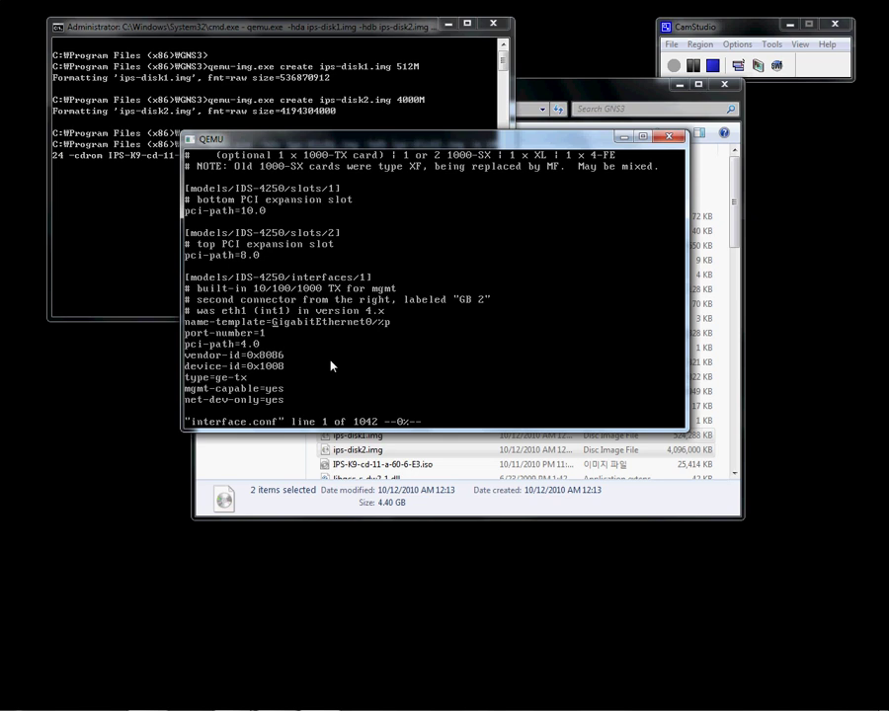
# Step: Set interfaces/1 name-template to Management0/0 and port-number to 0
pyautogui.press('x')
pyautogui.press('x')
pyautogui.press('x')
pyautogui.press('x')
pyautogui.press('x')
pyautogui.press('x')
pyautogui.press('x')
pyautogui.press('x')
pyautogui.press('x')
pyautogui.press('x')
pyautogui.press('x')
pyautogui.press('x')
pyautogui.press('x')
pyautogui.press('x')
pyautogui.press('x')
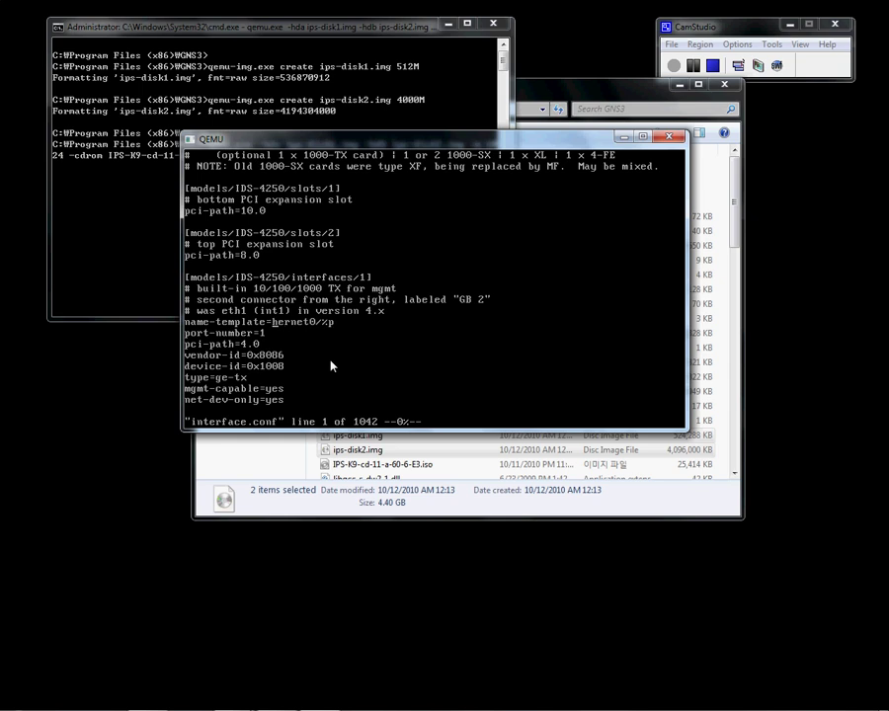
pyautogui.press('x')
pyautogui.press('x')
pyautogui.press('x')
pyautogui.press('x')
pyautogui.press('a')
pyautogui.write('ate=Management0/0')
pyautogui.press('Escape')
pyautogui.write('js0')
pyautogui.press('Escape')
# Step: Set interfaces/1 pci-path to 3.0, device-id to 0x100e, and type to ge
pyautogui.press('h')
pyautogui.press('h')
pyautogui.write('s')
pyautogui.write('3')
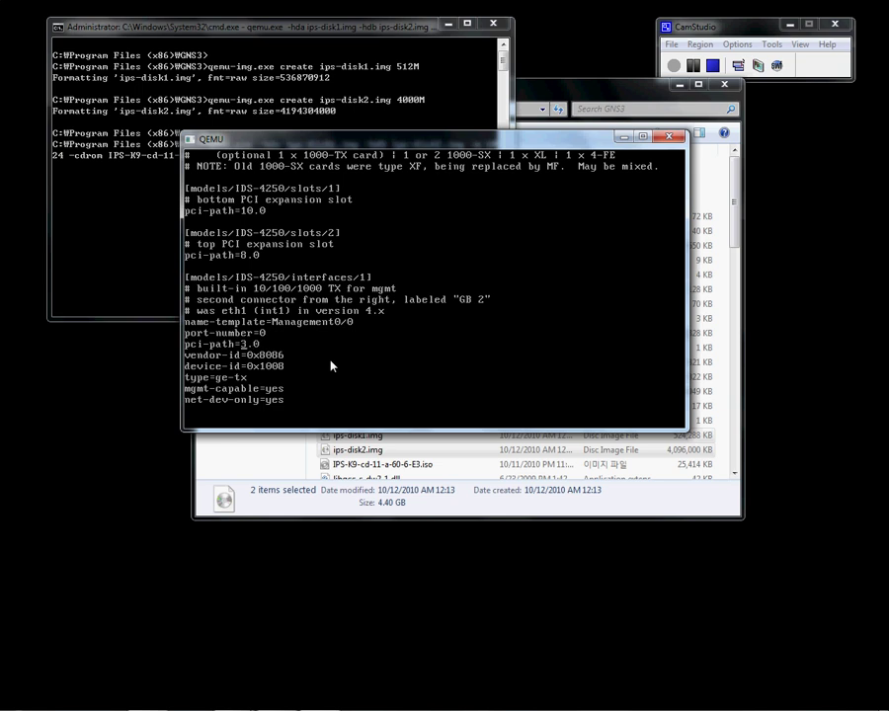
pyautogui.press('Escape')
pyautogui.write('s')
pyautogui.write('e')
pyautogui.press('Escape')
pyautogui.press('j')
pyautogui.press('x')
pyautogui.press('x')
pyautogui.press('x')
pyautogui.press('h')
pyautogui.press('j')
pyautogui.press('j')
# Step: Add a tcp-reset-capable=yes line below net-dev-only
pyautogui.press('o')
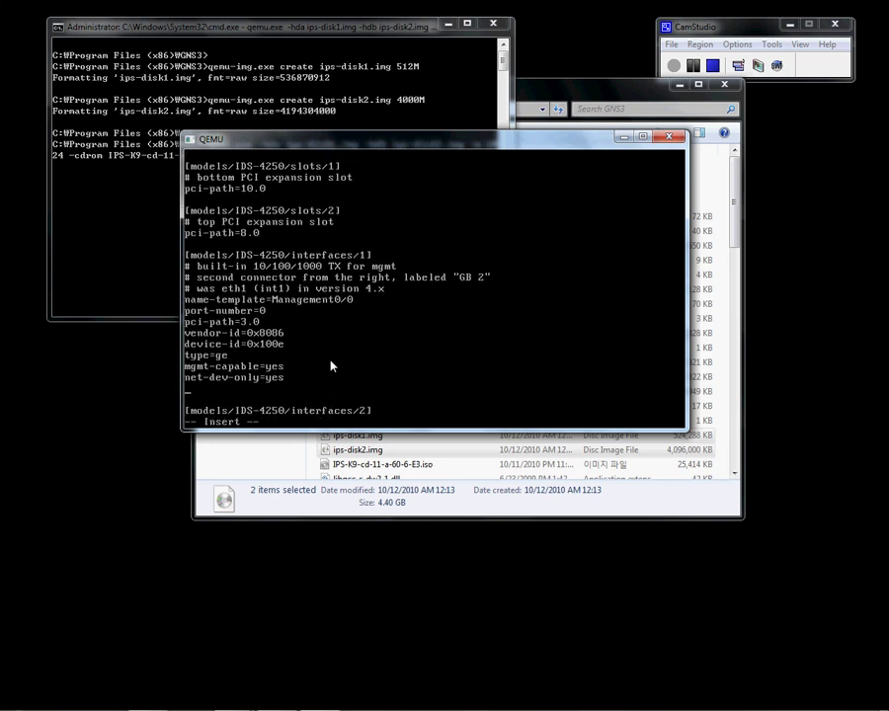
pyautogui.write('tcp-reset-capable=yes')
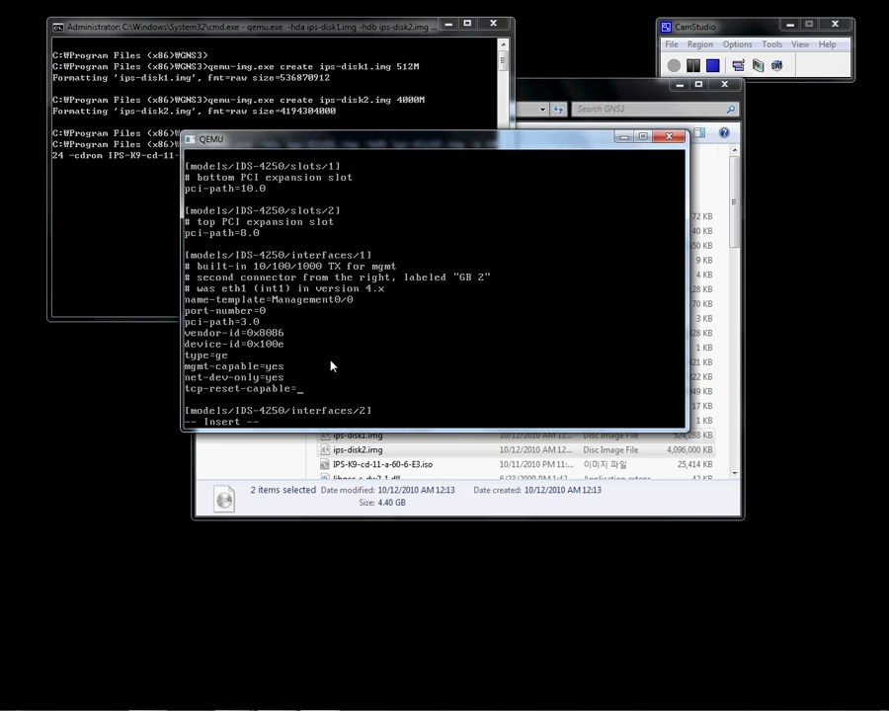
pyautogui.press('Escape')
# Step: Set interfaces/2 name-template to GigabitEthernet0/0, port-number 1, and pci-path 4.0
pyautogui.press('Down')
pyautogui.press('Down')
pyautogui.press('Down')
pyautogui.press('Down')
pyautogui.press('Down')
pyautogui.press('Down')
pyautogui.press('Down')
pyautogui.press('Down')
pyautogui.press('Down')
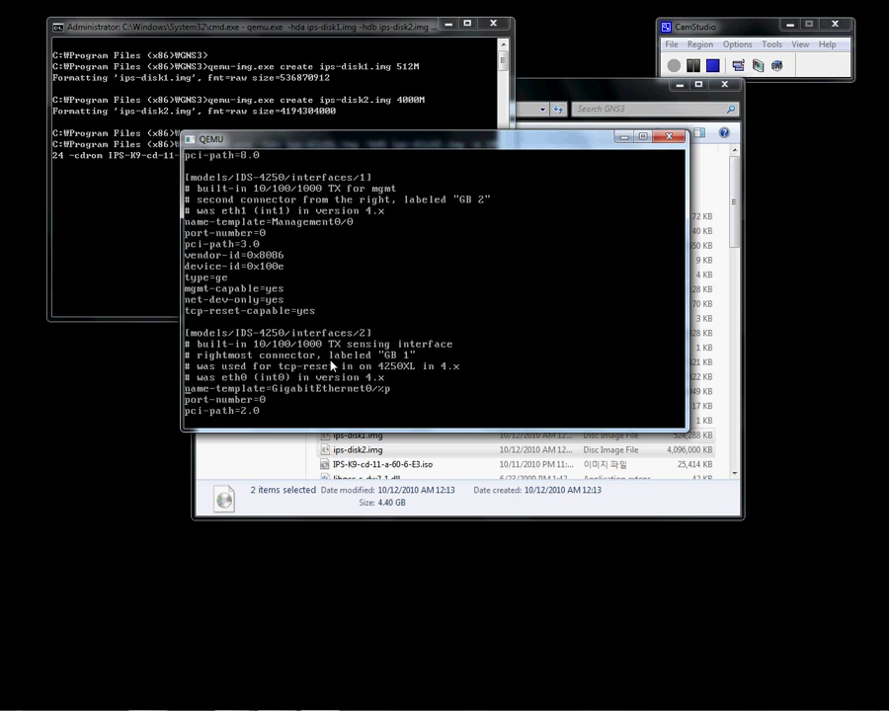
pyautogui.press('Right')
pyautogui.press('x')
pyautogui.press('x')
pyautogui.press('x')
pyautogui.press('x')
pyautogui.press('x')
pyautogui.press('x')
pyautogui.press('x')
pyautogui.press('x')
pyautogui.press('x')
pyautogui.press('x')
pyautogui.press('x')
pyautogui.press('x')
pyautogui.press('x')
pyautogui.press('x')
pyautogui.press('x')
pyautogui.press('x')
pyautogui.press('x')
pyautogui.press('x')
pyautogui.press('x')
pyautogui.write('ate=GigabitEthernet0/0')
pyautogui.press('Escape')
pyautogui.write('sk1')
pyautogui.press('Escape')
pyautogui.press('j')
pyautogui.write('s4')
pyautogui.press('Escape')
# Step: Set interfaces/2 device-id to 0x100e and type to ge
pyautogui.press('j')
pyautogui.press('j')
pyautogui.press('j')
pyautogui.press('j')
pyautogui.press('j')
pyautogui.press('l')
pyautogui.press('l')
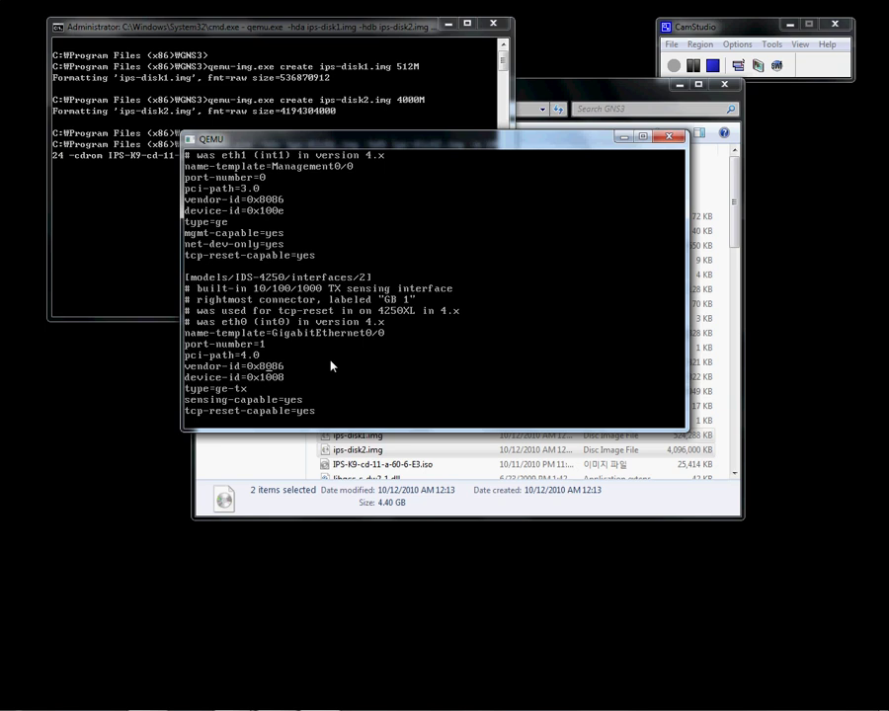
pyautogui.press('j')
pyautogui.press('a')
pyautogui.press('BackSpace')
pyautogui.press('Escape')
pyautogui.write('able')
pyautogui.press('Escape')
pyautogui.press('j')
pyautogui.press('x')
pyautogui.press('x')
pyautogui.press('x')
# Step: Set interfaces/3 name-template to GigabitEthernet0/0, port-number 2, and pci-path 5.0
pyautogui.press('j')
pyautogui.press('j')
pyautogui.press('j')
pyautogui.press('j')
pyautogui.press('j')
pyautogui.press('j')
pyautogui.press('j')
pyautogui.press('j')
pyautogui.press('j')
pyautogui.press('j')
pyautogui.press('j')
pyautogui.press('j')
pyautogui.press('j')
pyautogui.press('j')
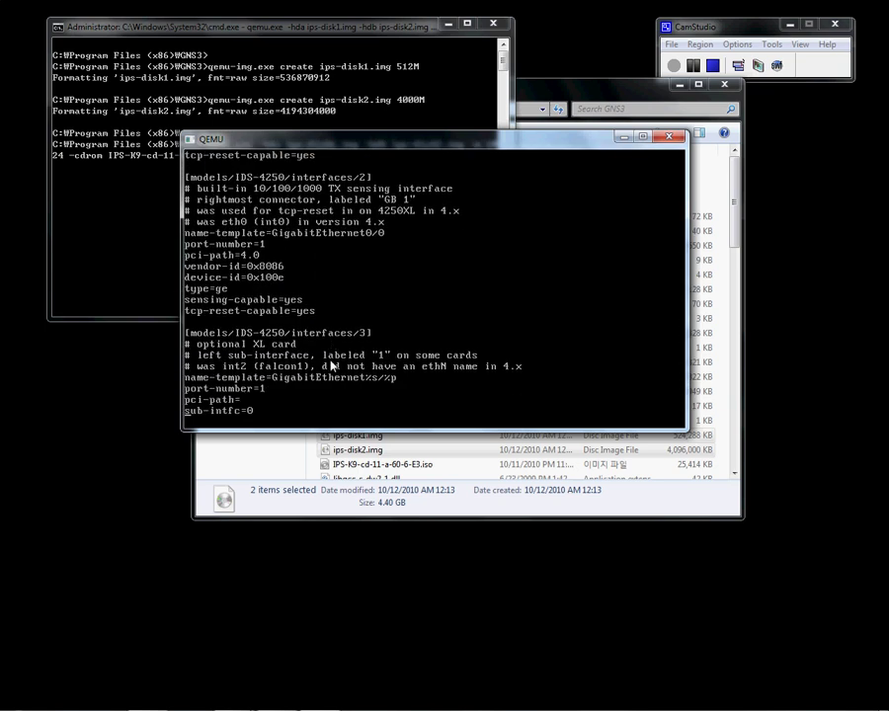
pyautogui.press('k')
pyautogui.press('l')
pyautogui.press('l')
pyautogui.press('l')
pyautogui.press('l')
pyautogui.press('l')
pyautogui.press('l')
pyautogui.press('l')
pyautogui.press('l')
pyautogui.press('l')
pyautogui.press('l')
pyautogui.press('l')
pyautogui.press('l')
pyautogui.press('l')
pyautogui.press('l')
pyautogui.press('l')
pyautogui.press('l')
pyautogui.press('l')
pyautogui.press('l')
pyautogui.press('l')
pyautogui.press('l')
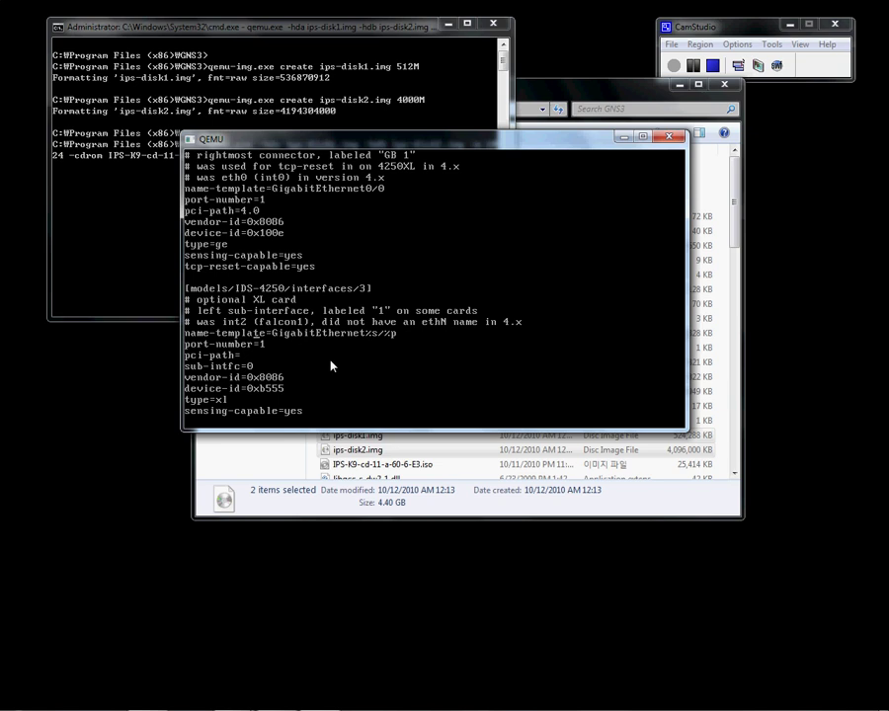
pyautogui.press('l')
pyautogui.press('x')
pyautogui.press('x')
pyautogui.press('x')
pyautogui.press('x')
pyautogui.press('x')
pyautogui.press('a')
pyautogui.write('0/0')
pyautogui.press('Escape')
pyautogui.write('xa')
pyautogui.write('2')
pyautogui.press('Escape')
pyautogui.press('j')
pyautogui.write('ath=5.0')
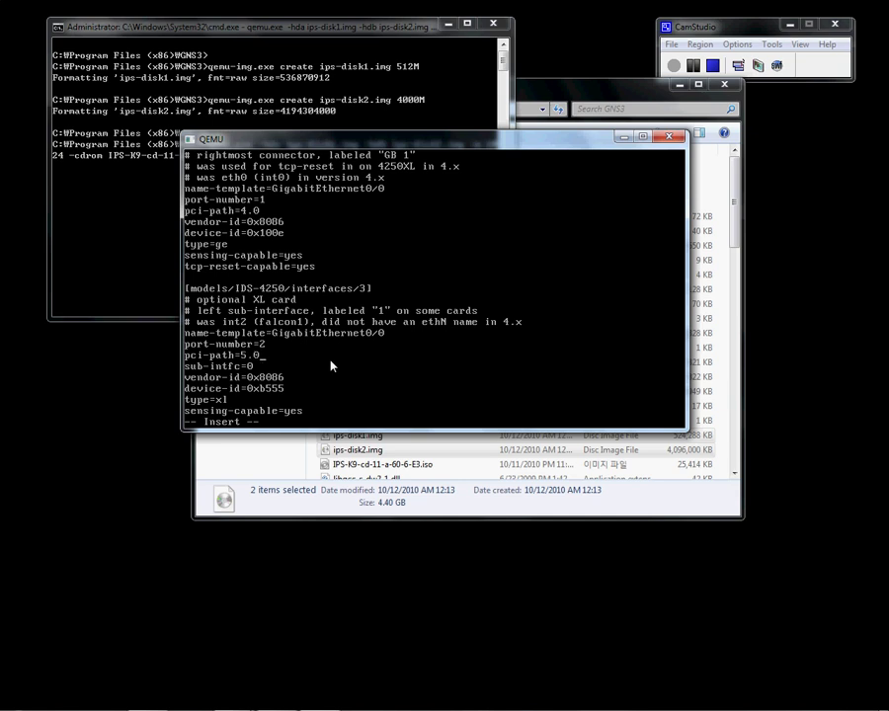
pyautogui.press('Escape')
# Step: Delete interfaces/3's sub-intfc=0 line and set its device-id 0x100e and type ge
pyautogui.press('j')
pyautogui.press('d')
pyautogui.press('d')
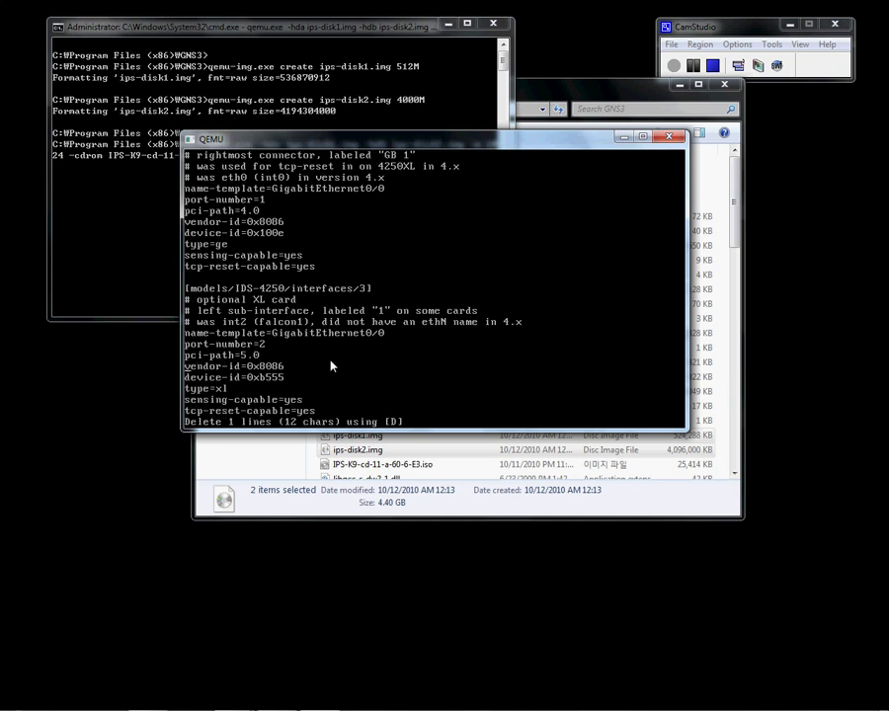
pyautogui.press('j')
pyautogui.press('$')
pyautogui.press('x')
pyautogui.press('x')
pyautogui.press('x')
pyautogui.write('s')
pyautogui.write('100e')
pyautogui.press('Escape')
pyautogui.write('jxsge')
pyautogui.press('Escape')
# Step: Erase the %s/%p placeholder from the interfaces/4 name template
pyautogui.press('j')
pyautogui.press('j')
pyautogui.press('j')
pyautogui.press('j')
pyautogui.press('j')
pyautogui.press('j')
pyautogui.press('j')
pyautogui.press('j')
pyautogui.press('j')
pyautogui.press('j')
pyautogui.press('j')
pyautogui.press('j')
pyautogui.press('j')
pyautogui.press('j')
pyautogui.press('j')
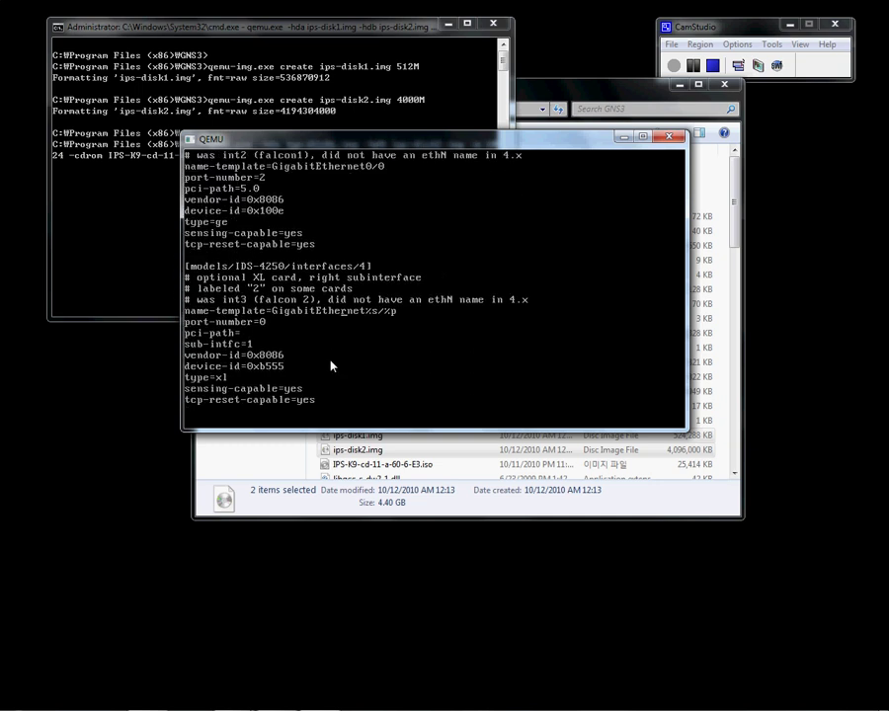
pyautogui.press('BackSpace')
pyautogui.press('BackSpace')
pyautogui.press('BackSpace')
pyautogui.press('BackSpace')
pyautogui.press('BackSpace')
pyautogui.press('Up')
pyautogui.press('Up')
pyautogui.press('Up')
pyautogui.press('Up')
pyautogui.press('Up')
pyautogui.press('Up')
pyautogui.press('Up')
pyautogui.press('Up')
pyautogui.press('Up')
pyautogui.press('Up')
pyautogui.press('Up')
pyautogui.press('Up')
pyautogui.press('Up')
pyautogui.press('Up')
pyautogui.press('Up')
pyautogui.press('Up')
pyautogui.press('Up')
pyautogui.press('Up')
pyautogui.press('Up')
pyautogui.press('Up')
pyautogui.press('Up')
pyautogui.press('Up')
pyautogui.press('Up')
pyautogui.press('Up')
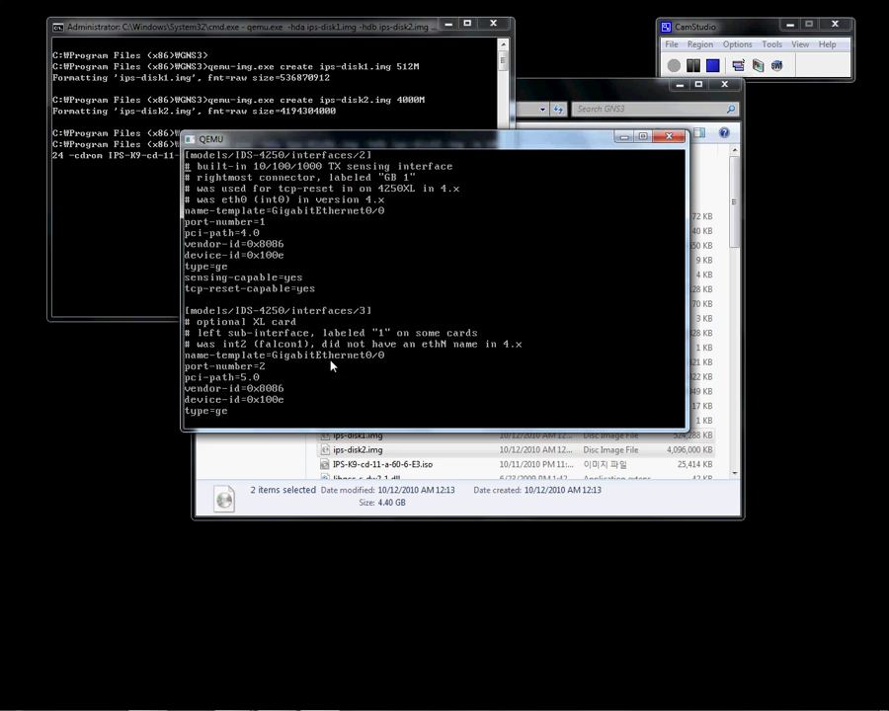
pyautogui.press('Right')
pyautogui.press('Right')
pyautogui.press('Right')
pyautogui.press('Right')
pyautogui.press('Right')
pyautogui.press('Right')
pyautogui.press('Right')
pyautogui.press('Right')
pyautogui.press('Right')
pyautogui.press('Right')
pyautogui.press('Right')
pyautogui.press('Right')
pyautogui.press('Right')
pyautogui.press('Right')
pyautogui.press('Right')
pyautogui.press('Right')
pyautogui.press('Right')
pyautogui.press('Right')
pyautogui.press('Right')
pyautogui.press('Right')
# Step: Rename interfaces/3 to GigabitEthernet0/1 and interfaces/4 to GigabitEthernet0/2
pyautogui.write('sk1')
pyautogui.press('Escape')
pyautogui.press('G')
pyautogui.press('p')
pyautogui.press('Down')
pyautogui.press('Down')
pyautogui.press('Down')
pyautogui.press('Down')
pyautogui.press('Down')
pyautogui.press('Down')
pyautogui.press('Down')
pyautogui.press('Down')
pyautogui.press('Down')
pyautogui.press('Right')
pyautogui.press('Right')
pyautogui.press('Right')
pyautogui.press('Right')
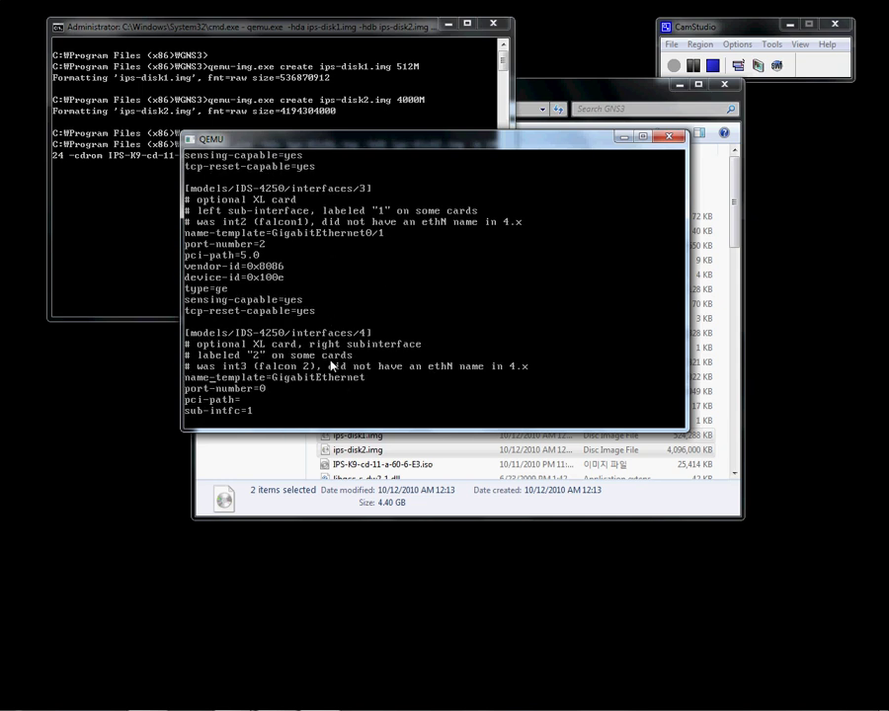
pyautogui.write('A0/2')
pyautogui.press('Escape')
# Step: Set interfaces/4 port-number to 3 and pci-path to 6.0
pyautogui.press('Down')
pyautogui.write('s3')
pyautogui.press('Escape')
pyautogui.press('Down')
pyautogui.press('A')
pyautogui.write('6.0')
pyautogui.press('Escape')
# Step: Delete interfaces/4's sub-intfc=1 line and set device-id 0x100e and type ge
pyautogui.press('Down')
pyautogui.press('d')
pyautogui.press('d')
pyautogui.press('Down')
pyautogui.press('Down')
pyautogui.press('Down')
pyautogui.press('Down')
pyautogui.press('Down')
pyautogui.press('Down')
pyautogui.press('$')
pyautogui.press('x')
pyautogui.press('x')
pyautogui.press('x')
pyautogui.press('x')
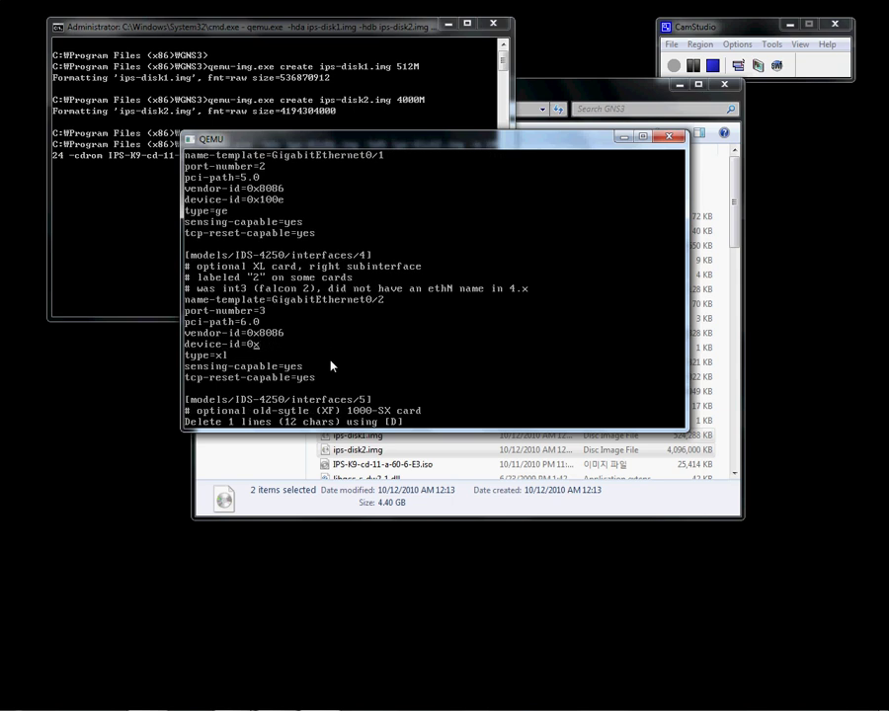
pyautogui.write('a100e')
pyautogui.press('Escape')
pyautogui.press('Down')
pyautogui.write('xxa')
pyautogui.write('ge')
pyautogui.press('Escape')
pyautogui.press('Down')
pyautogui.press('Down')
pyautogui.press('Down')
pyautogui.press('Down')
pyautogui.press('Down')
pyautogui.press('Down')
pyautogui.press('Down')
pyautogui.press('Down')
pyautogui.press('Down')
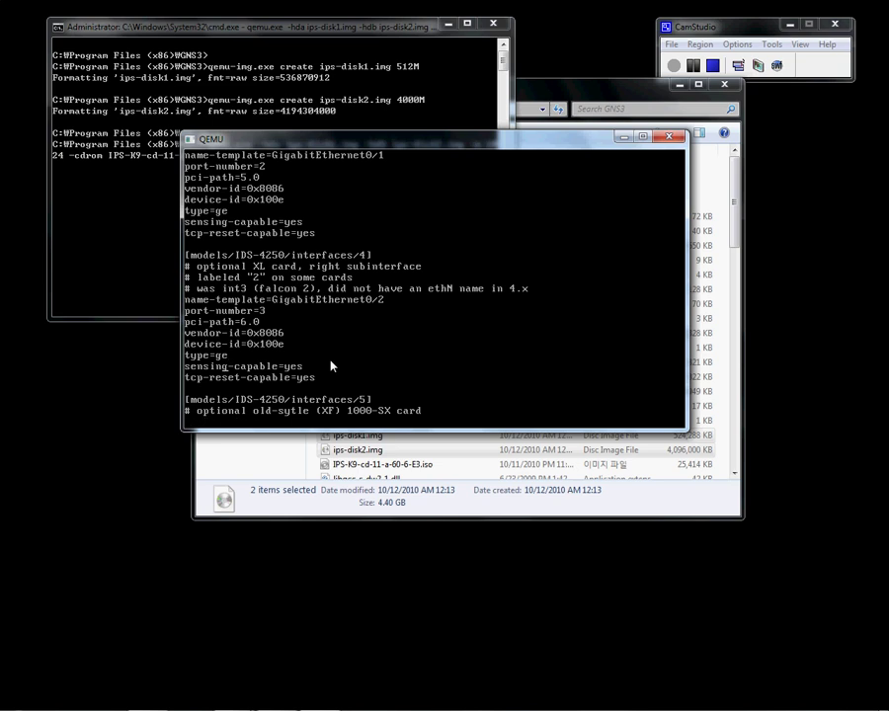
# Step: Locate the interfaces/5 name-template line and try clearing it, then back out of the change
pyautogui.press('Down')
pyautogui.press('Down')
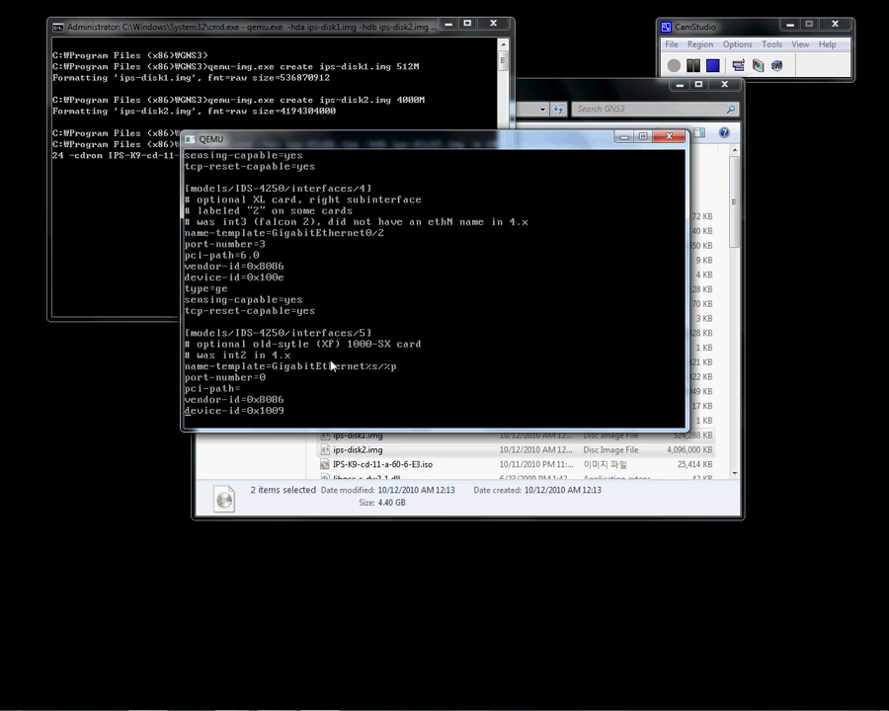
pyautogui.press('Up')
pyautogui.press('Up')
pyautogui.press('Down')
pyautogui.press('Down')
pyautogui.press('Down')
pyautogui.press('Down')
pyautogui.press('Down')
pyautogui.press('Down')
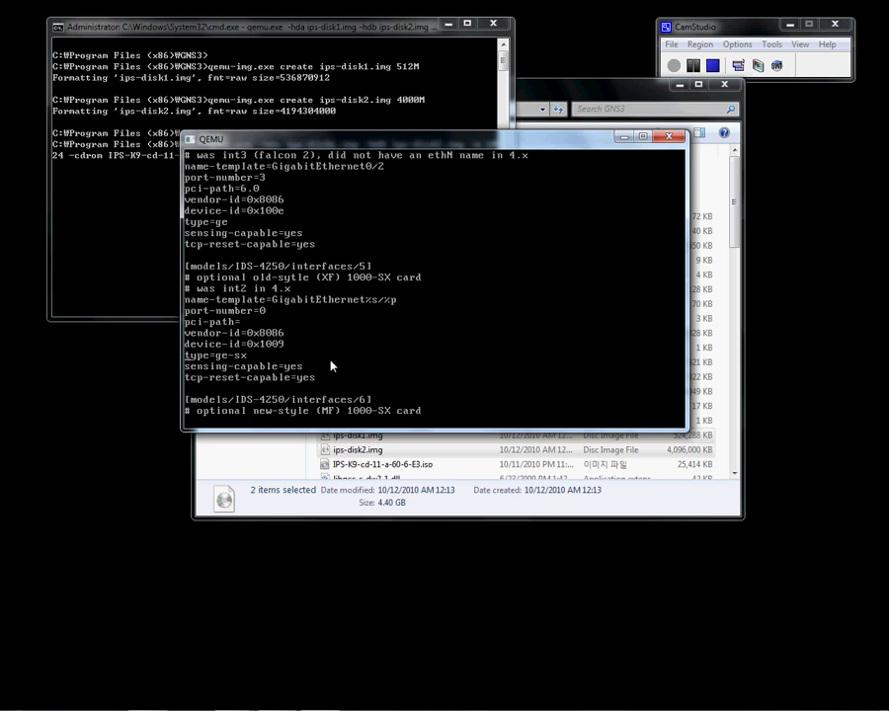
pyautogui.press('Up')
pyautogui.press('Up')
pyautogui.press('Up')
pyautogui.press('Right')
pyautogui.press('Right')
pyautogui.press('Right')
pyautogui.press('Right')
pyautogui.press('Right')
pyautogui.press('Right')
pyautogui.press('Right')
pyautogui.press('Right')
pyautogui.press('c')
pyautogui.press('c')
pyautogui.write('c')
pyautogui.press('Escape')
pyautogui.press('u')
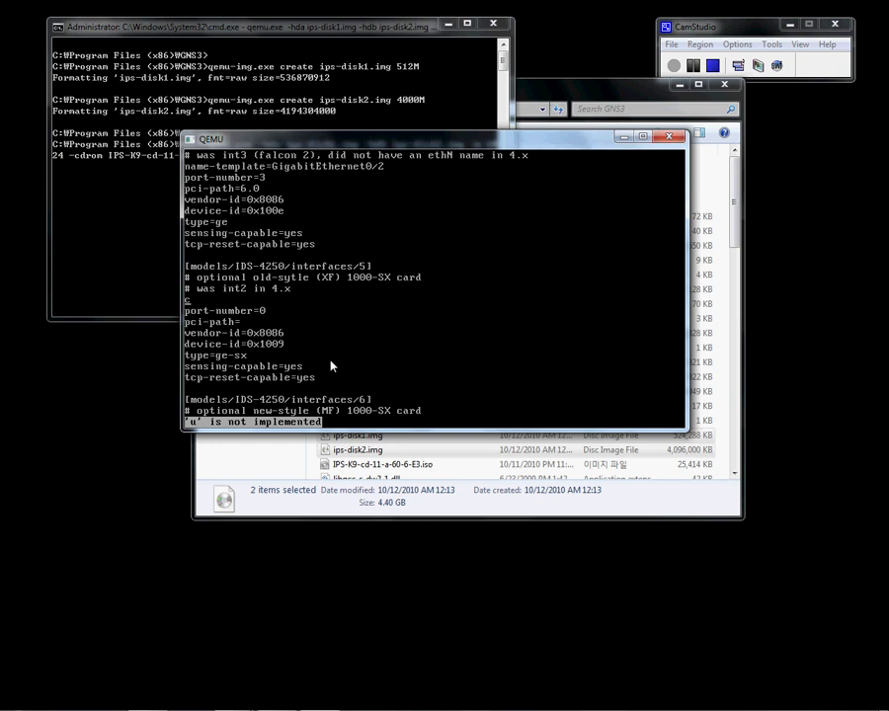
pyautogui.press('Escape')
# Step: Copy the GigabitEthernet0/2 name-template line into interfaces/5 and rename it to GigabitEthernet0/3
pyautogui.press('Up')
pyautogui.press('Up')
pyautogui.press('Up')
pyautogui.press('Up')
pyautogui.press('Up')
pyautogui.press('Up')
pyautogui.press('Up')
pyautogui.press('Up')
pyautogui.press('Up')
pyautogui.press('Up')
pyautogui.press('Up')
pyautogui.press('Up')
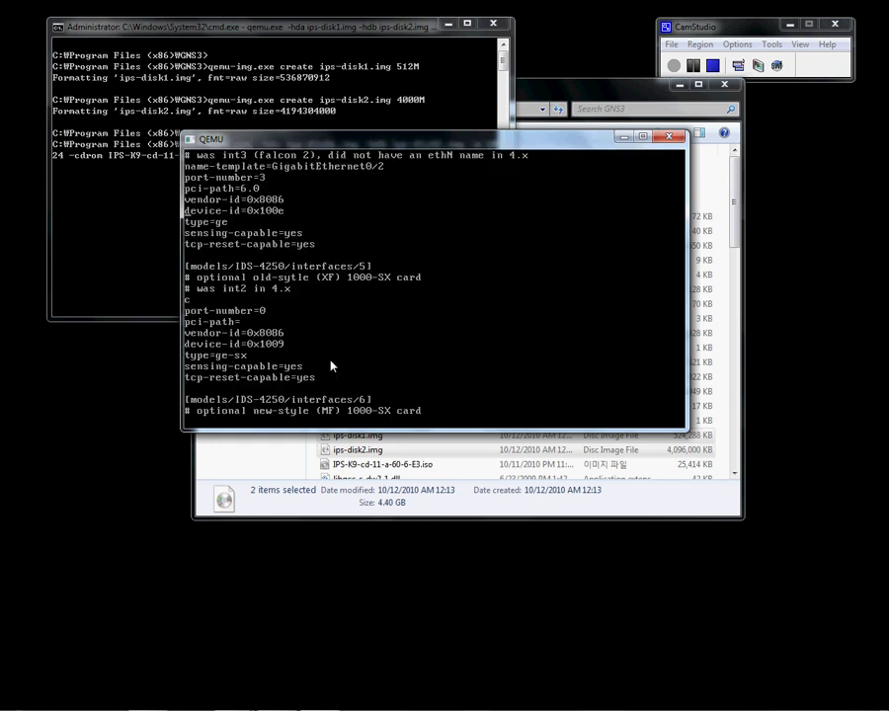
pyautogui.press('y')
pyautogui.press('y')
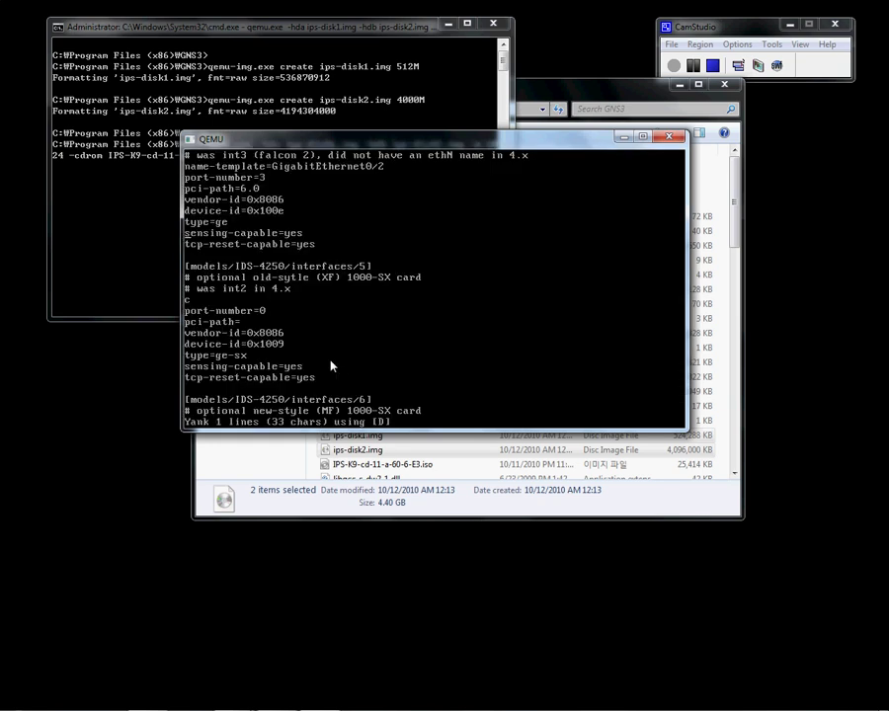
pyautogui.press('p')
pyautogui.press('d')
pyautogui.press('d')
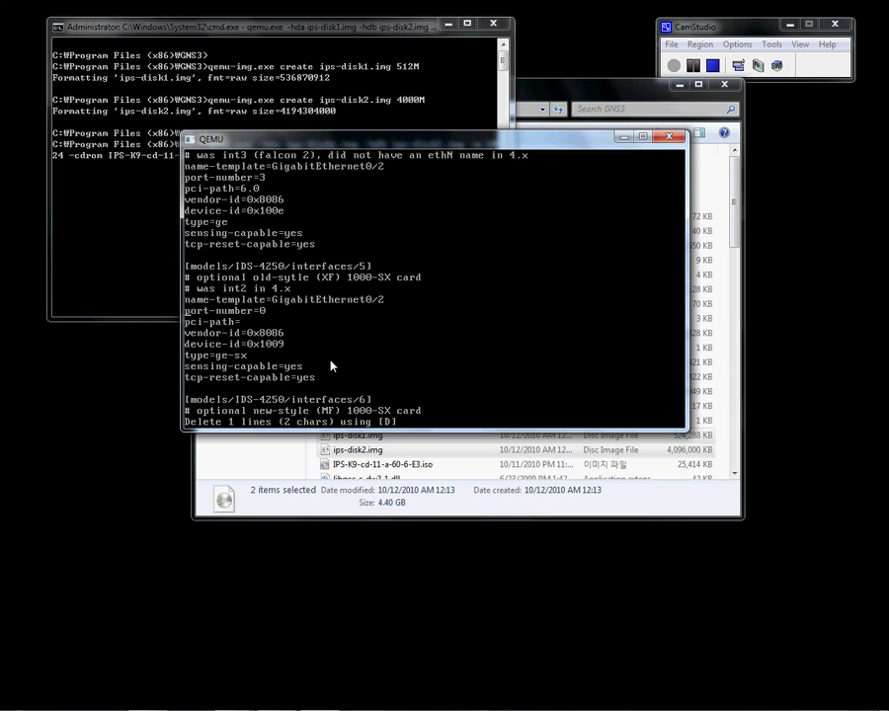
pyautogui.press('l')
pyautogui.press('l')
pyautogui.press('l')
pyautogui.press('l')
pyautogui.press('l')
pyautogui.write('s int3')
pyautogui.press('Escape')
# Step: Keep interfaces/5 port at 0, set pci-path to 7.0, and begin editing device-id
pyautogui.press('j')
pyautogui.write('s')
pyautogui.write('0')
pyautogui.press('Escape')
pyautogui.write('ath=7.0')
pyautogui.press('Escape')
pyautogui.press('j')
pyautogui.press('$')
# Step: Change interfaces/5 device-id from 0x1009 to 0x100e and its type to ge
pyautogui.press('r')
pyautogui.press('e')
pyautogui.press('j')
pyautogui.press('x')
pyautogui.press('x')
pyautogui.press('x')
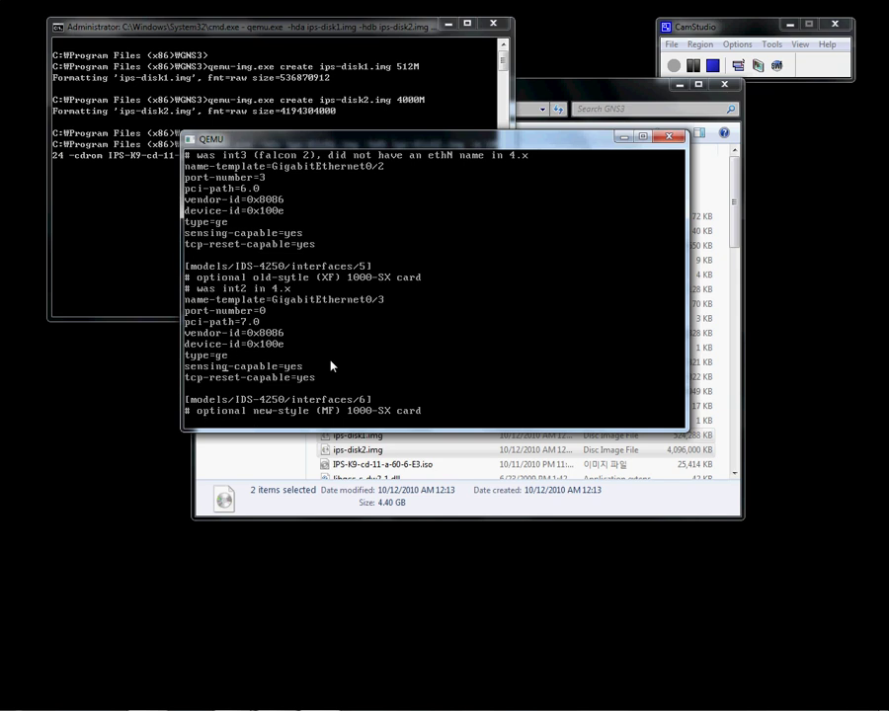
# Step: Save interface.conf with :wq and reboot the sensor
pyautogui.write('wq')
pyautogui.press('Return')
pyautogui.press('Return')
pyautogui.press('Return')
pyautogui.press('Return')
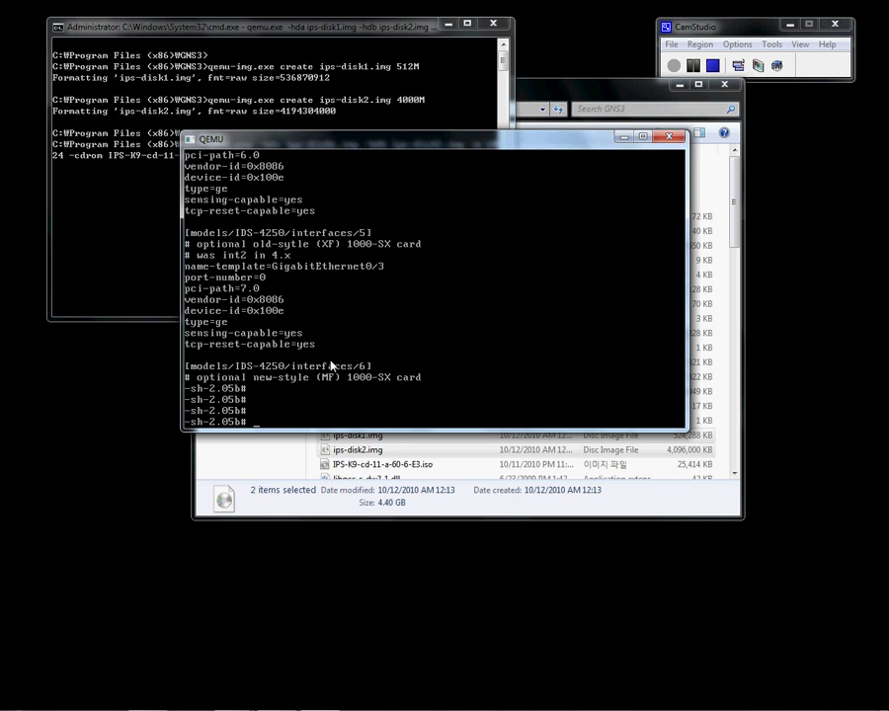
pyautogui.write('reboot')
pyautogui.press('Return')
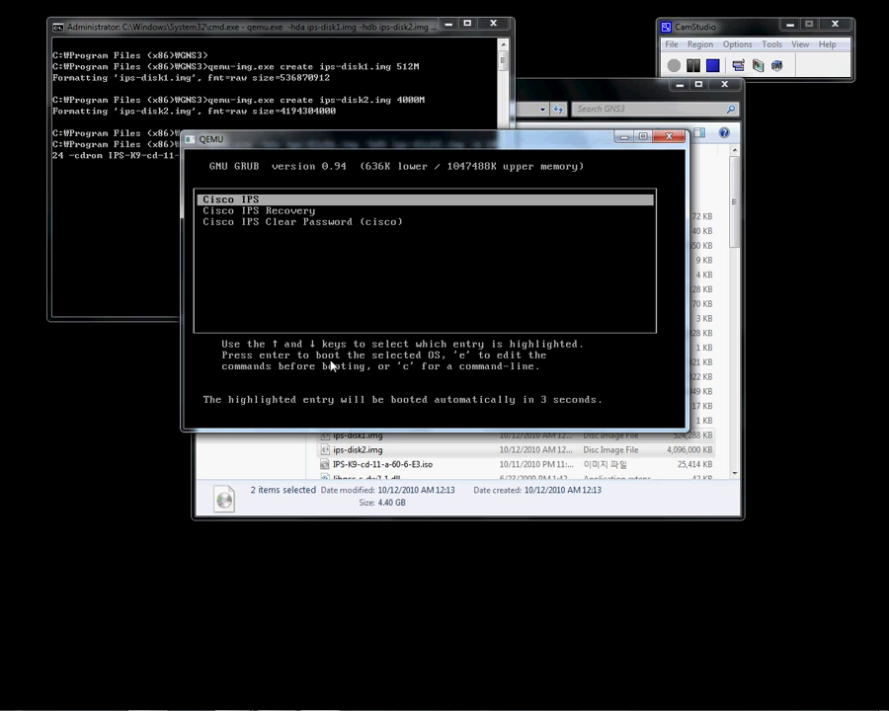
# Step: Boot the Cisco IPS entry from the GRUB menu immediately
pyautogui.press('Return')
pyautogui.press('Return')
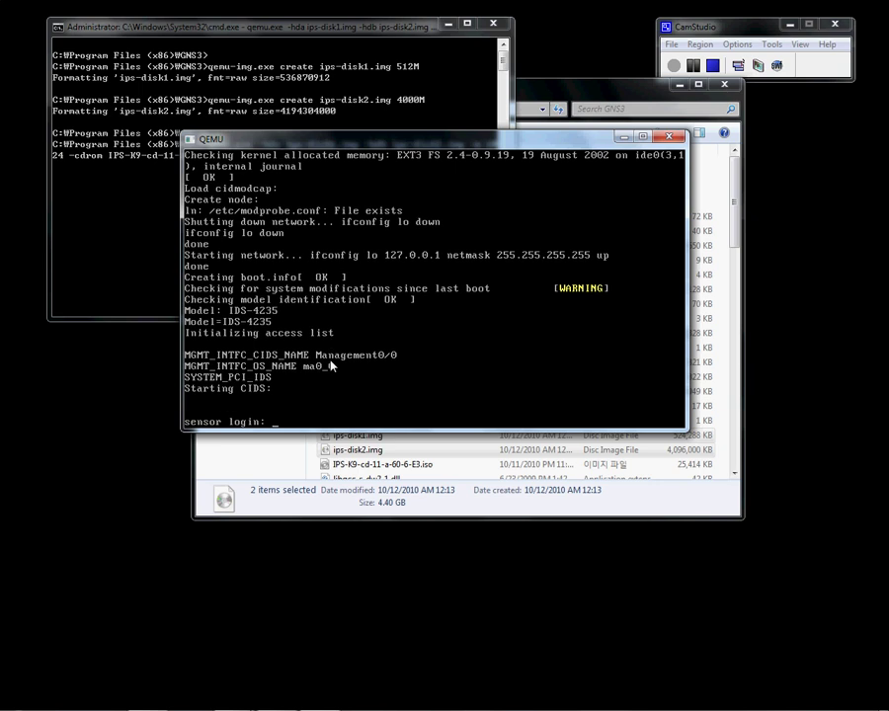
# Step: Log in with the default credentials and set a new password when prompted
pyautogui.write('cisco')
pyautogui.press('Return')
pyautogui.press('Return')
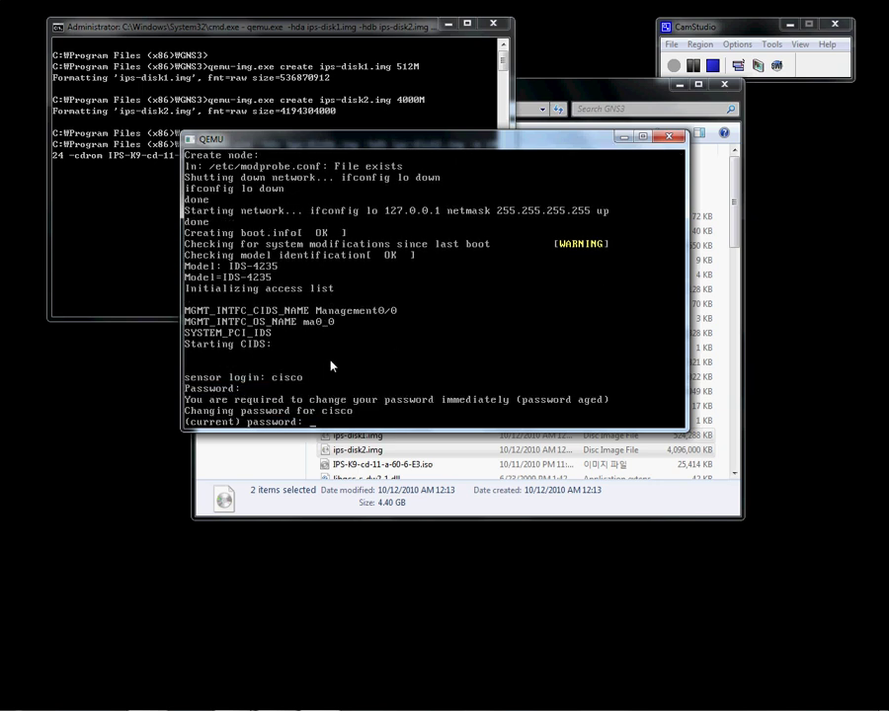
pyautogui.press('Return')
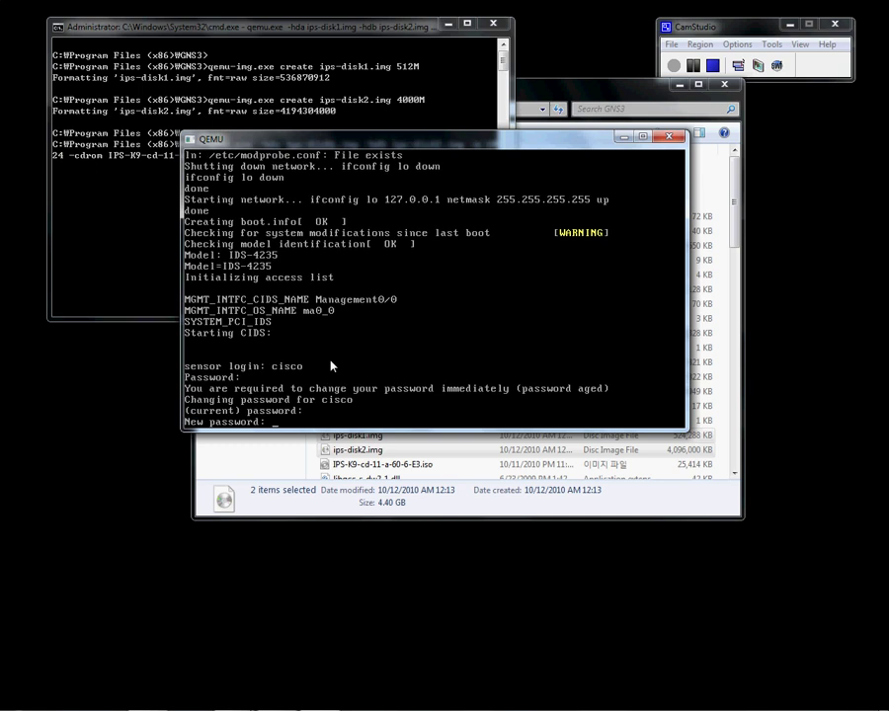
pyautogui.press('Return')
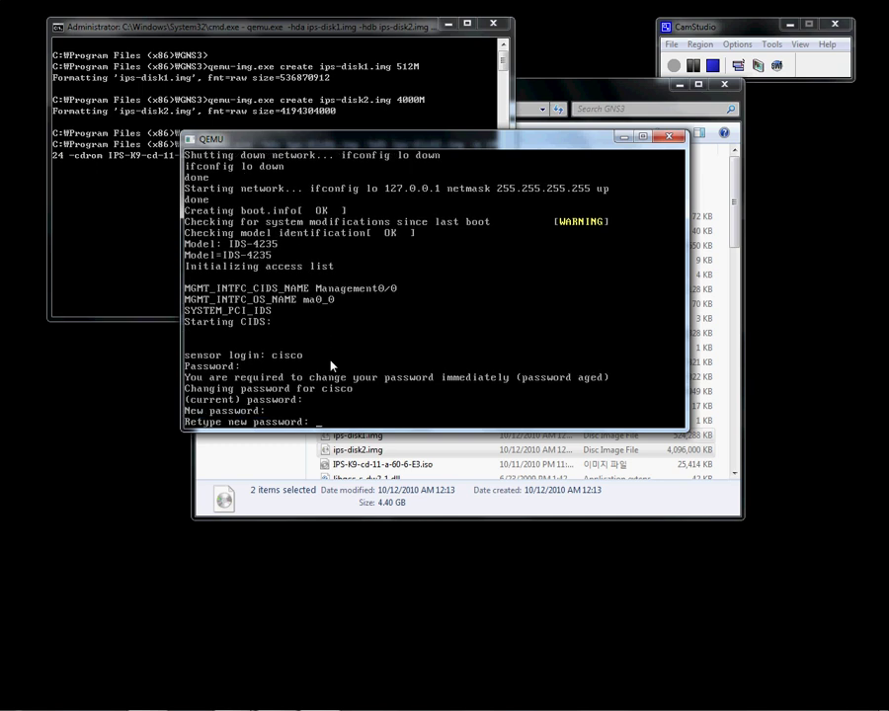
pyautogui.press('Return')
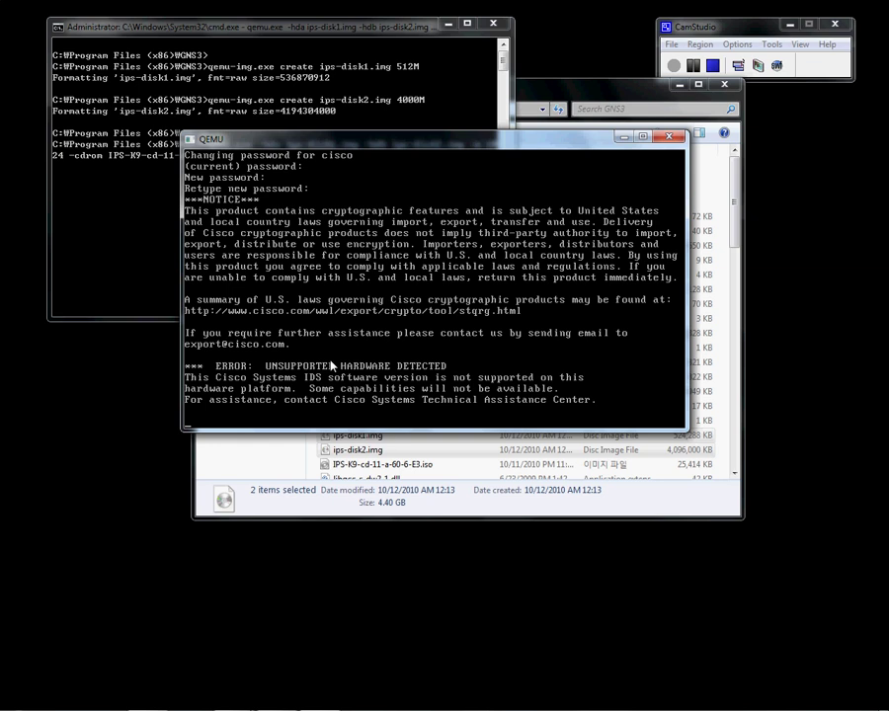
# Step: List the available commands with ? at the sensor# prompt, paging through the help
pyautogui.press('Return')
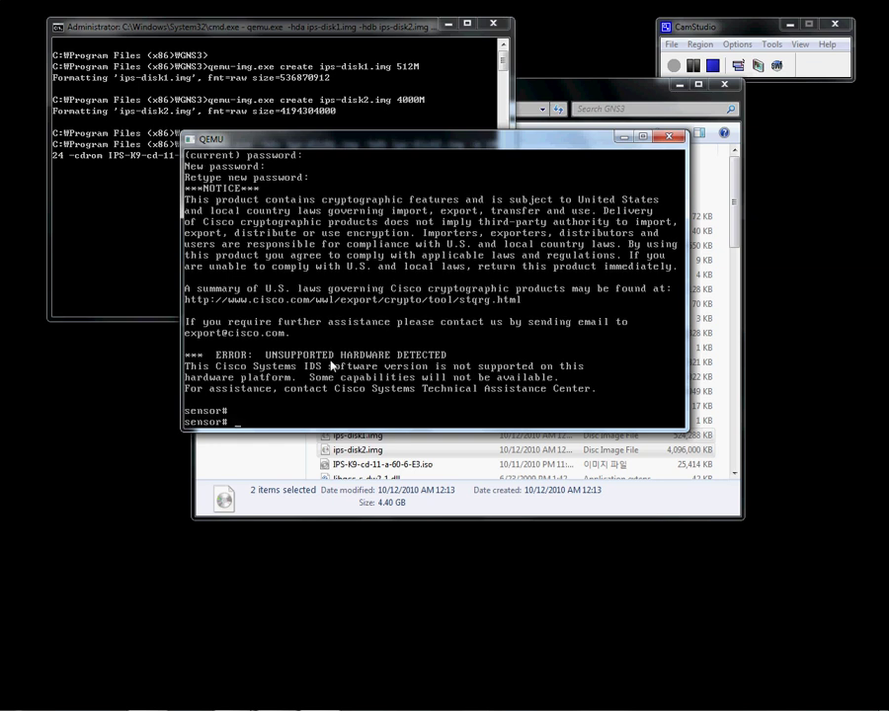
pyautogui.press('Return')
pyautogui.press('Return')
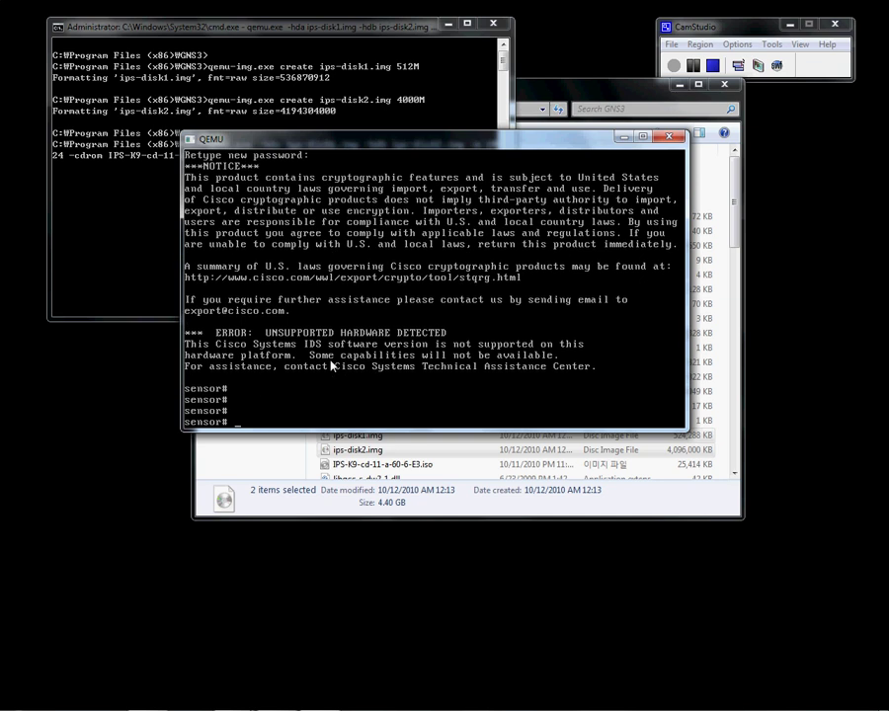
pyautogui.write('?')
pyautogui.press('space')
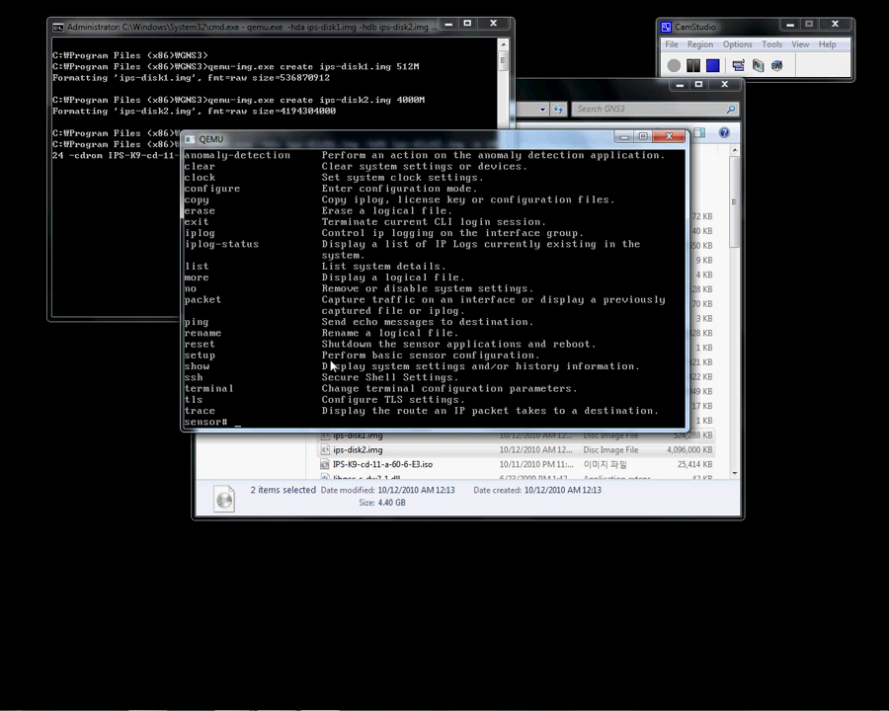